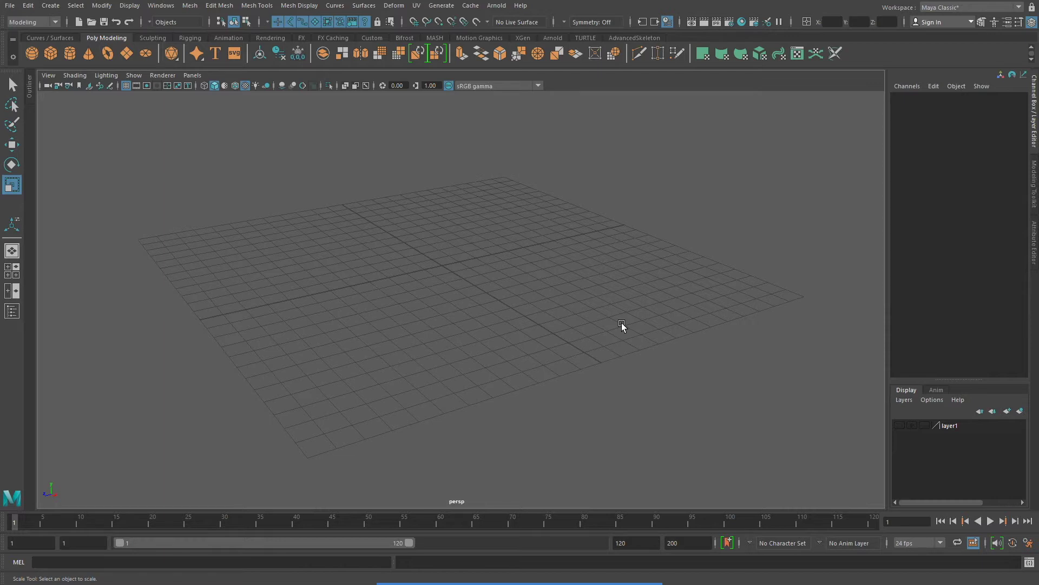
Step: Create a polygon sphere at the centre of the grid and frame it in the perspective view
click(32, 52)
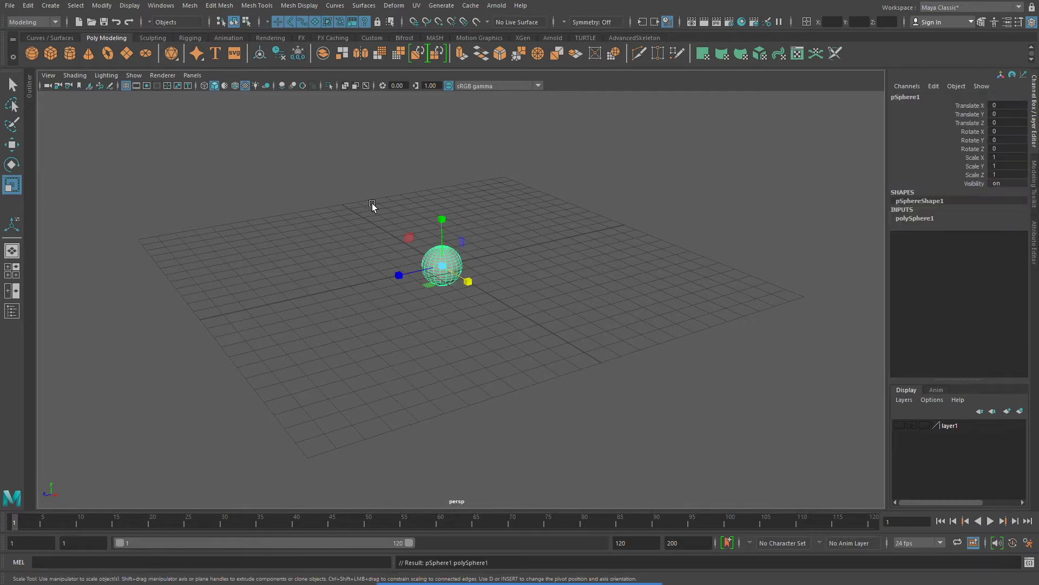
key(f)
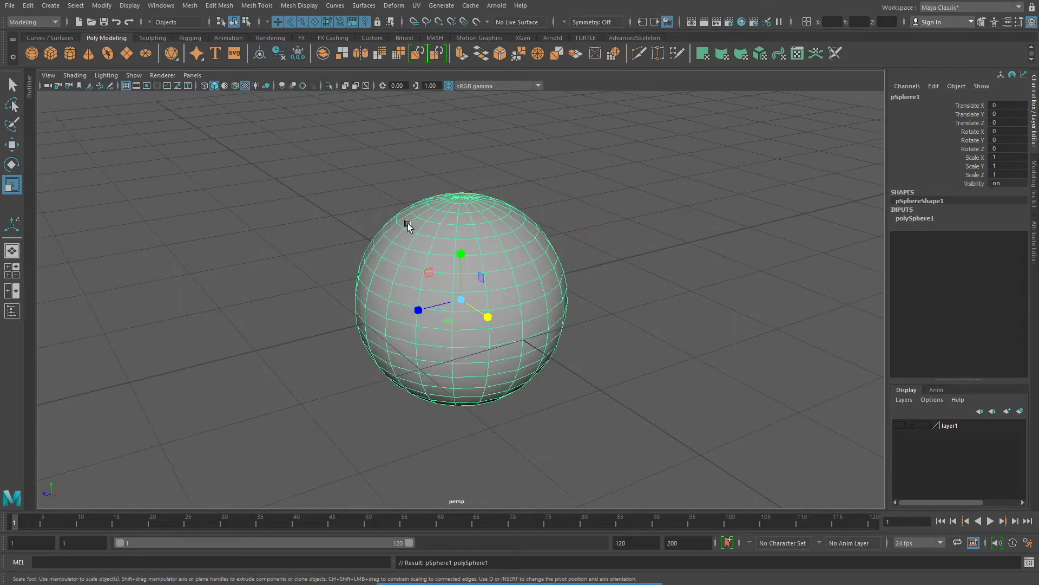
mouse_move(505, 276)
alt+mouse_down()
mouse_move(517, 277)
mouse_move(488, 284)
alt+mouse_up()
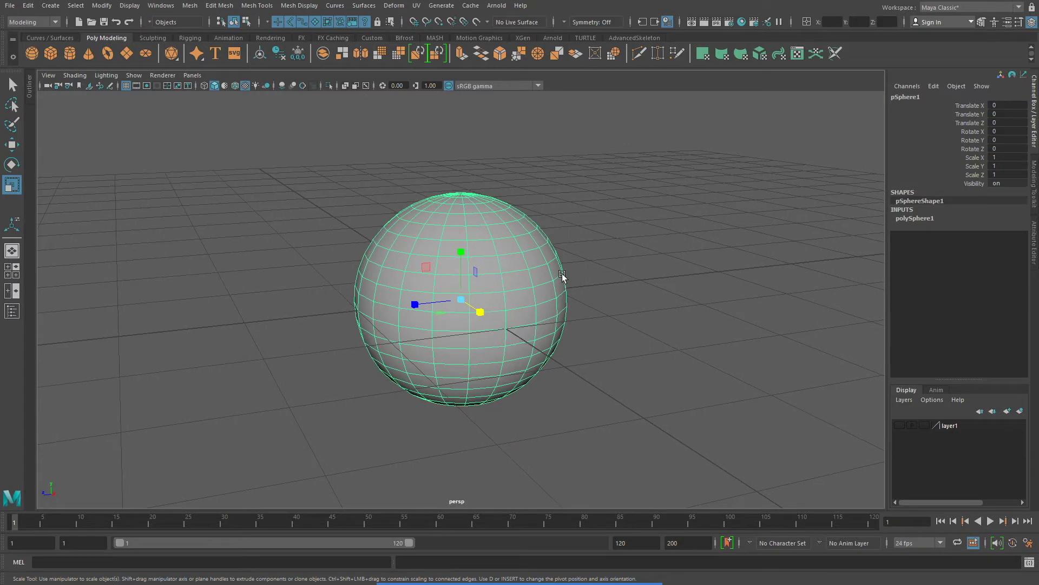
Step: Set both the axis and the height subdivisions of the sphere to 8
click(909, 220)
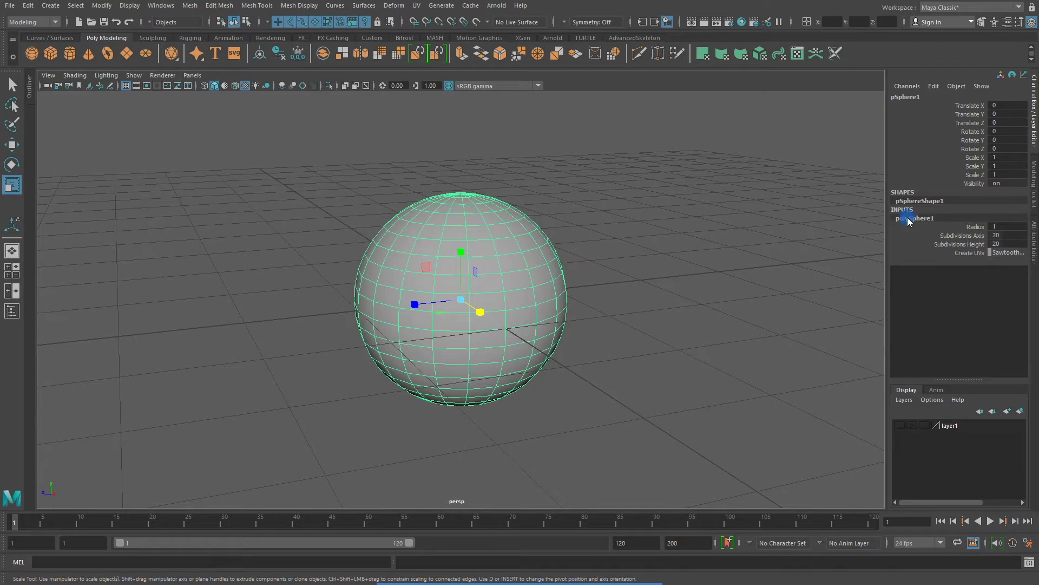
click(945, 238)
middle_drag(740, 309, 681, 310)
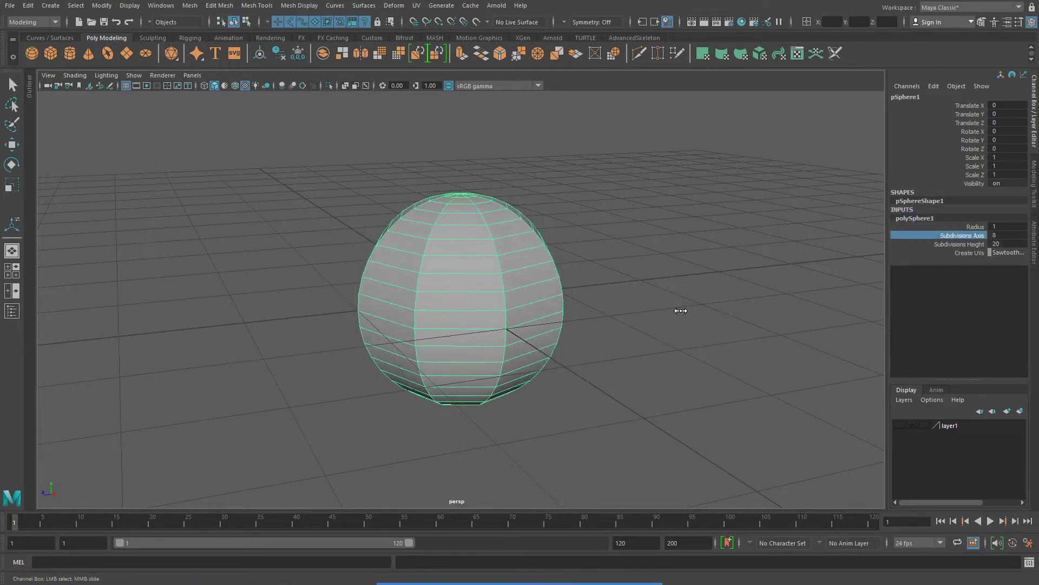
click(957, 244)
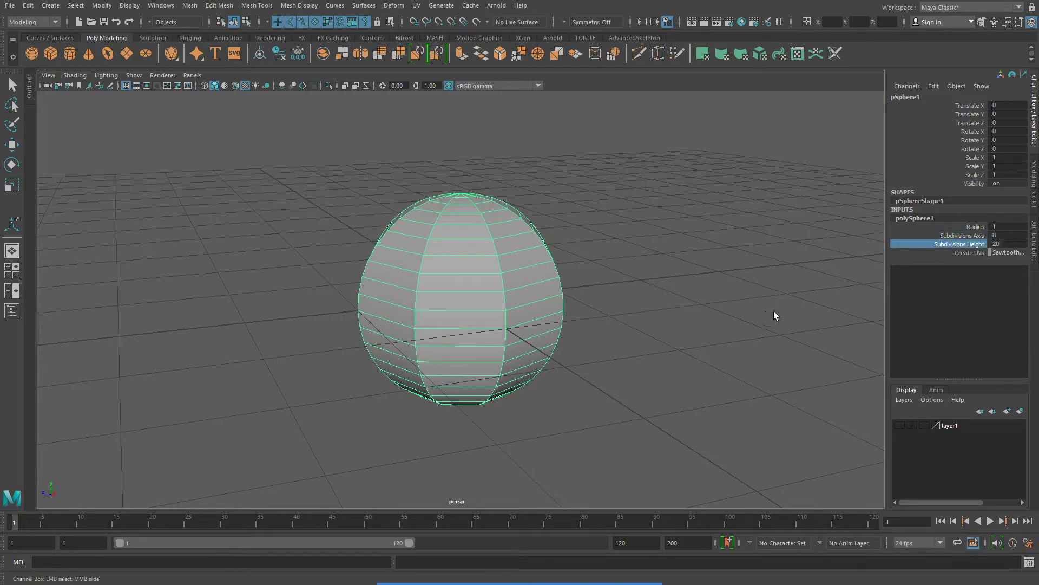
middle_drag(806, 282, 741, 281)
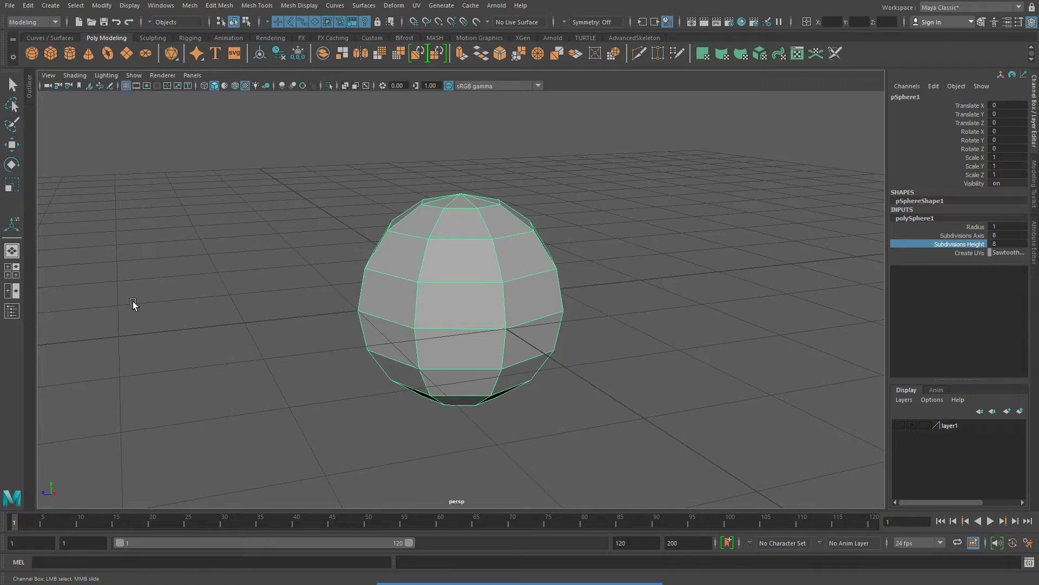
Step: Move the sphere to about X 2.37, Y 1.2, Z 1.54 and rotate it freely to about X -40, Y 6.9, Z -37.6
click(11, 144)
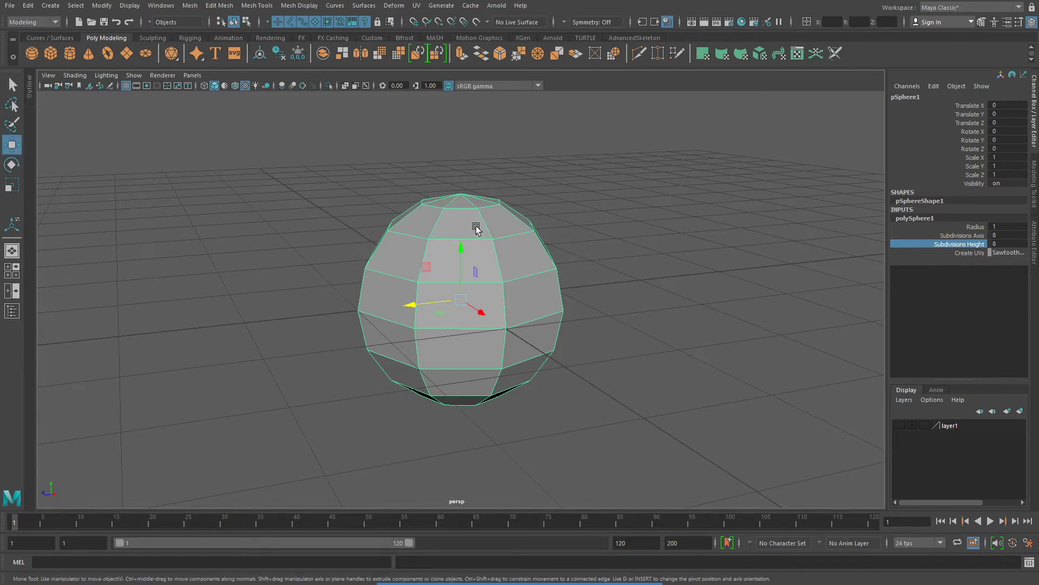
drag(461, 249, 445, 121)
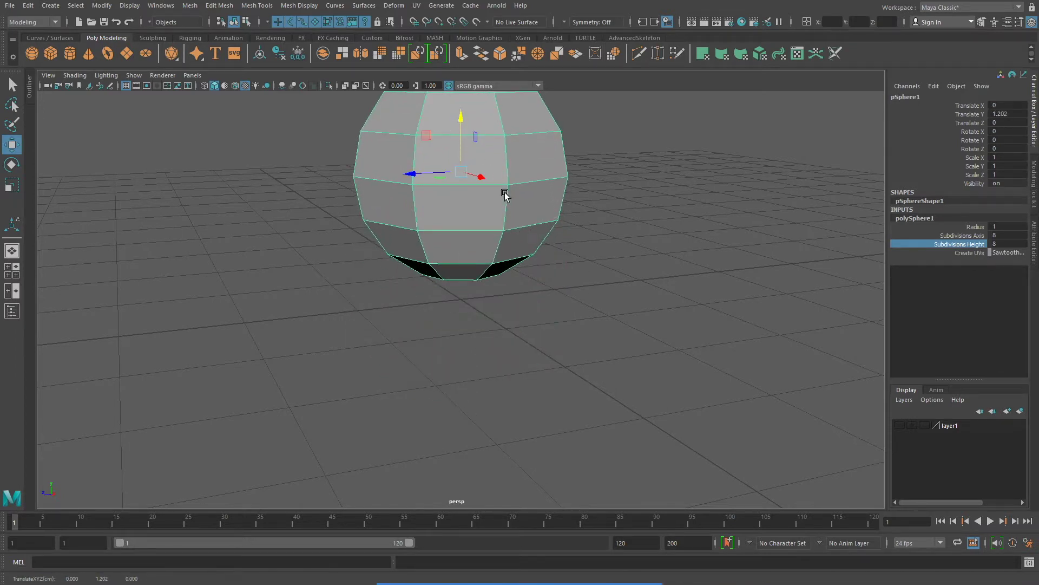
drag(483, 182, 625, 231)
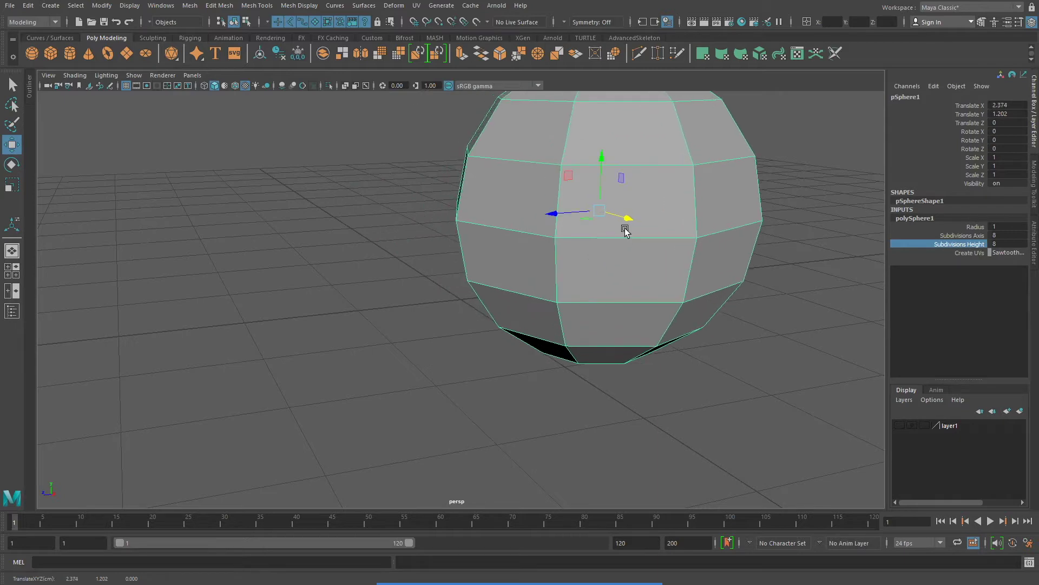
drag(555, 216, 530, 302)
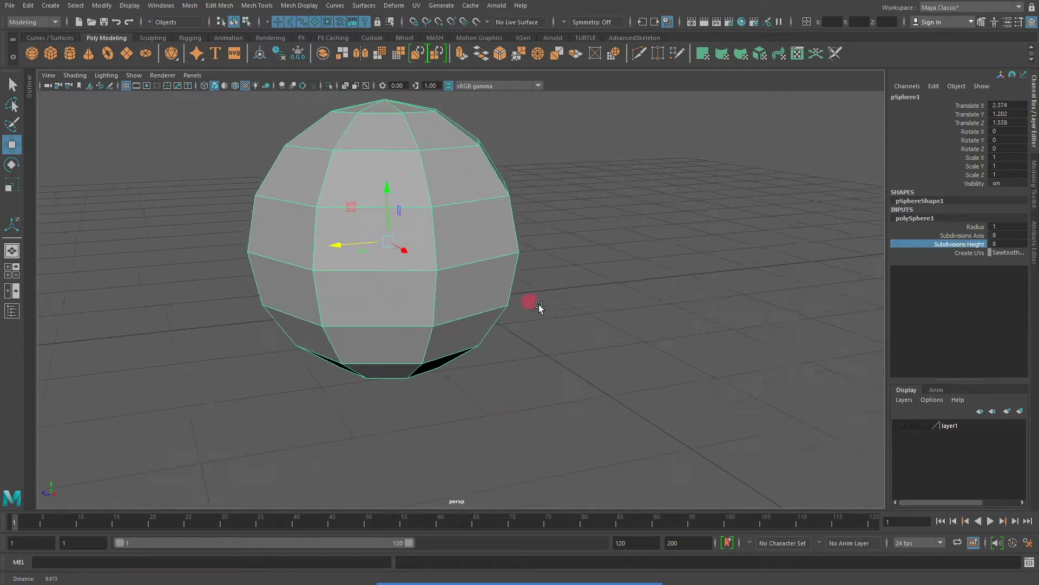
click(12, 164)
drag(382, 208, 514, 245)
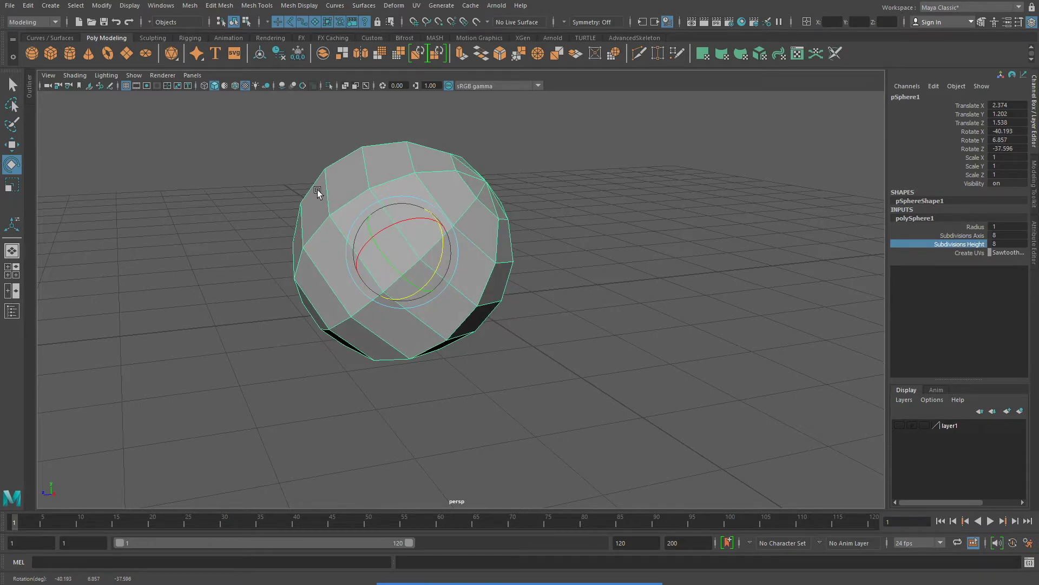
Step: Scale the sphere unevenly to about X 1.98, Y 2.82 and Z 4.53
click(12, 184)
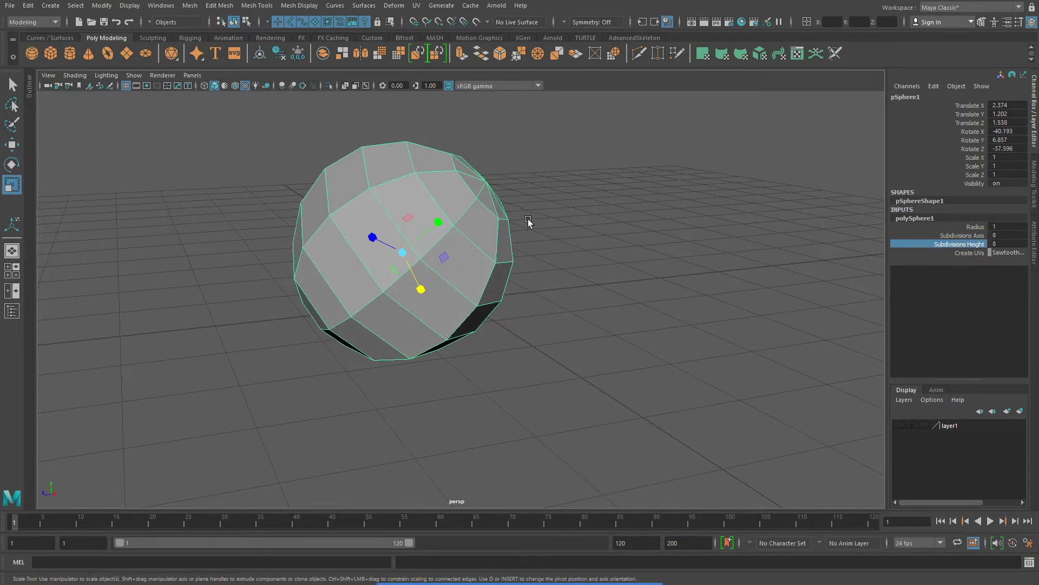
drag(438, 226, 470, 194)
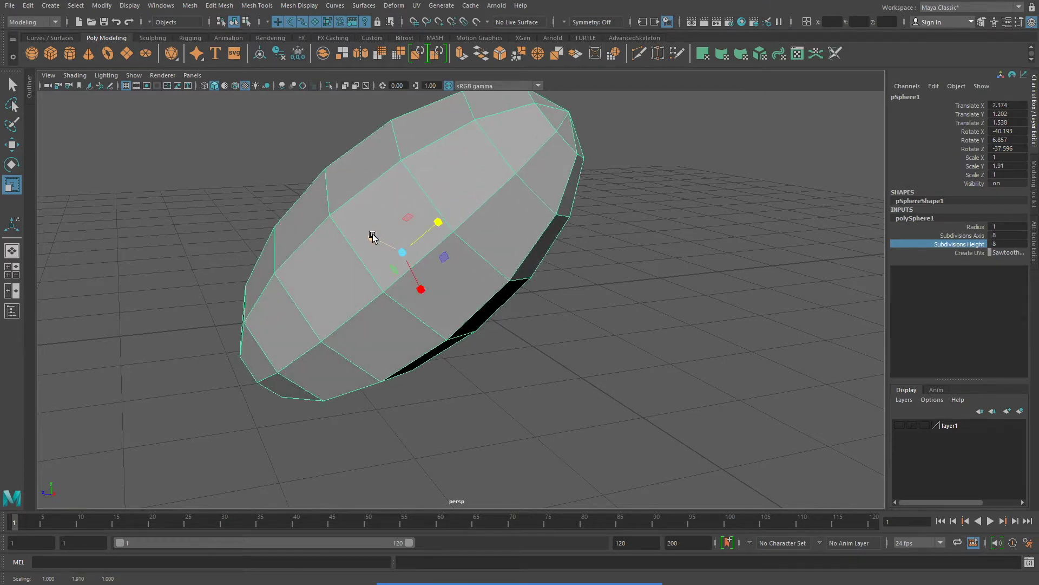
drag(371, 234, 276, 200)
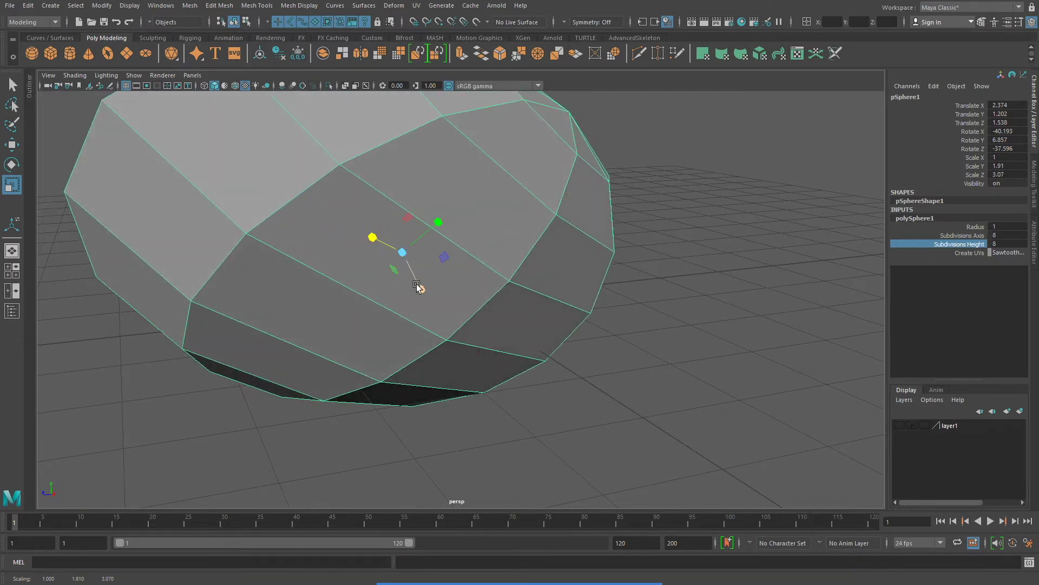
drag(424, 291, 581, 294)
scroll(486, 305, down, 5)
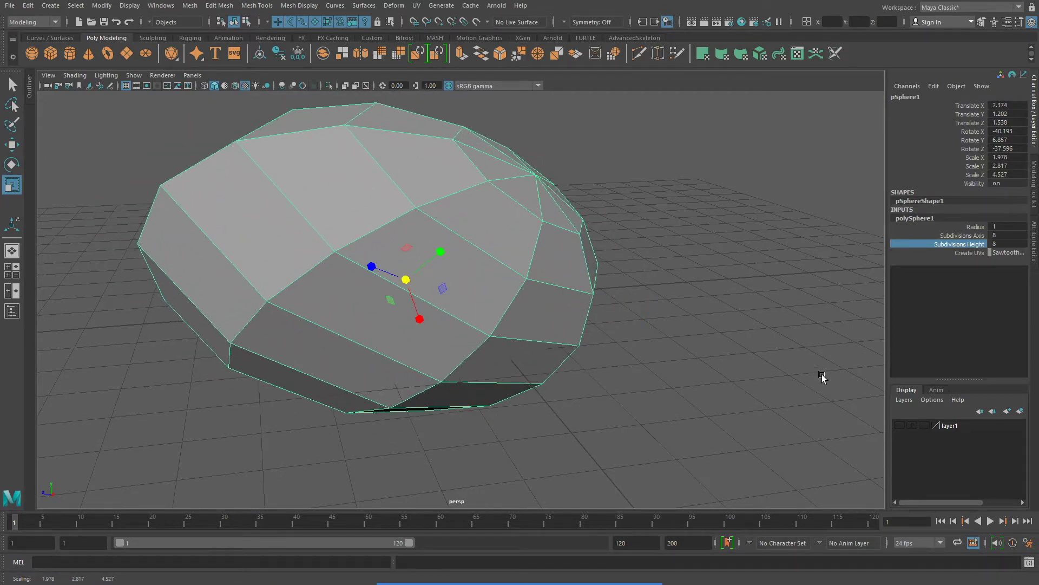
alt+middle_drag(582, 321, 633, 333)
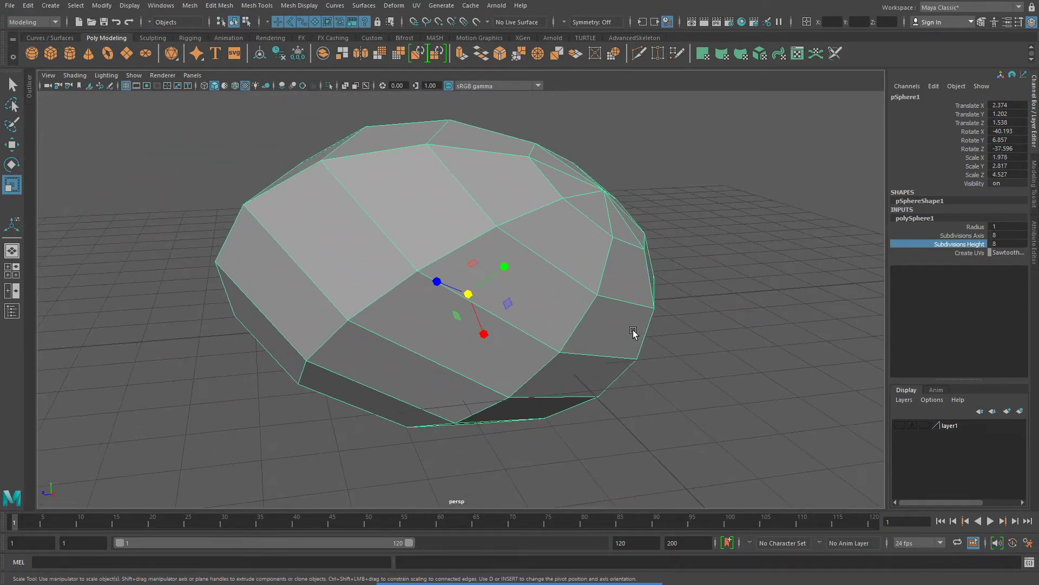
Step: Reset the sphere's scale to 1 on all three axes
drag(1007, 157, 1008, 171)
click(1008, 174)
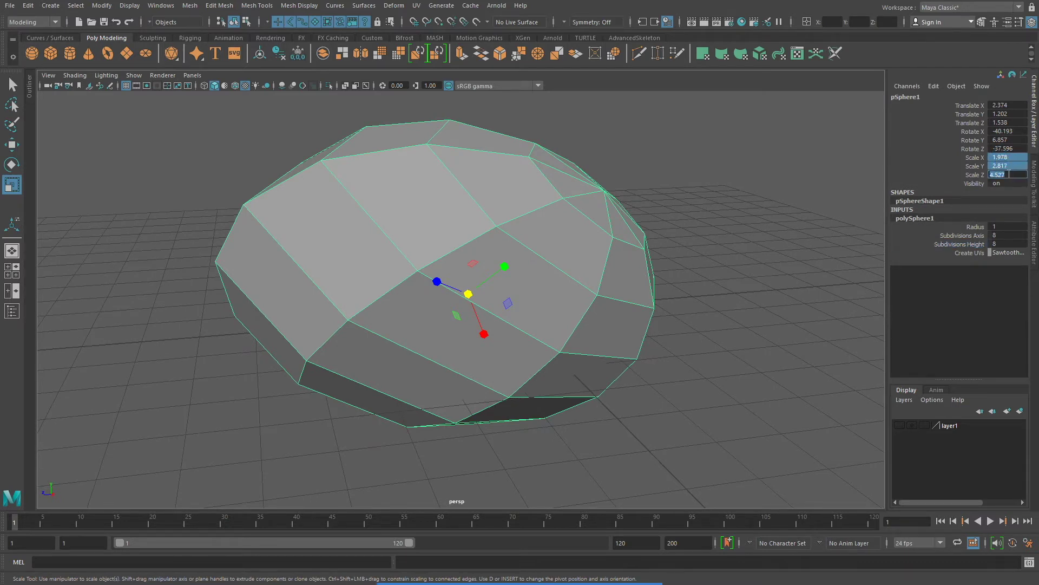
text(1)
key(Return)
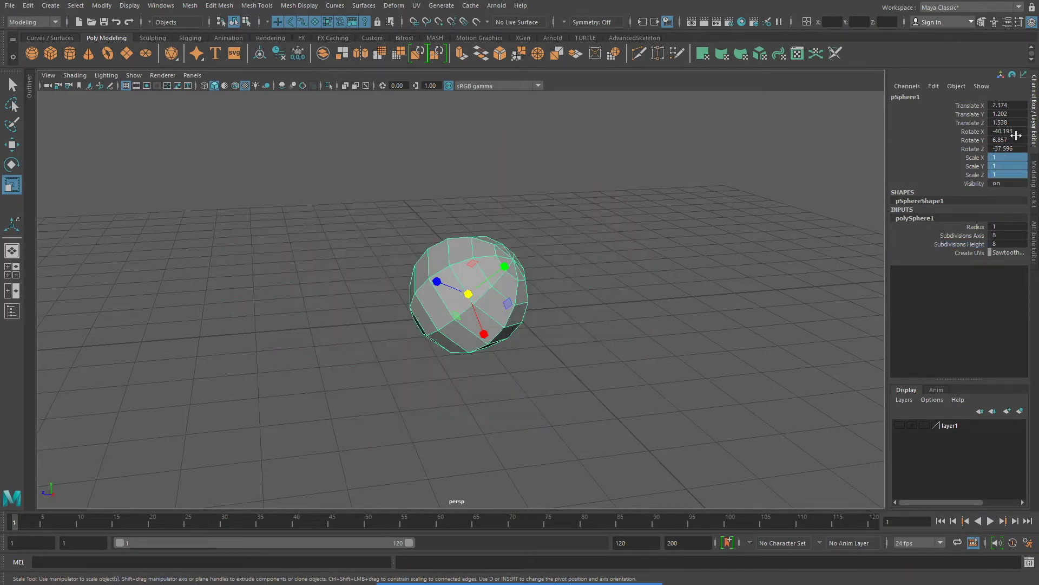
Step: Reset the sphere's rotation and translation values to 0 on all three axes
mouse_move(1007, 131)
mouse_down()
mouse_move(1007, 140)
mouse_move(1008, 123)
mouse_up()
click(1014, 148)
text(0)
key(Return)
text(0)
key(Return)
key(f)
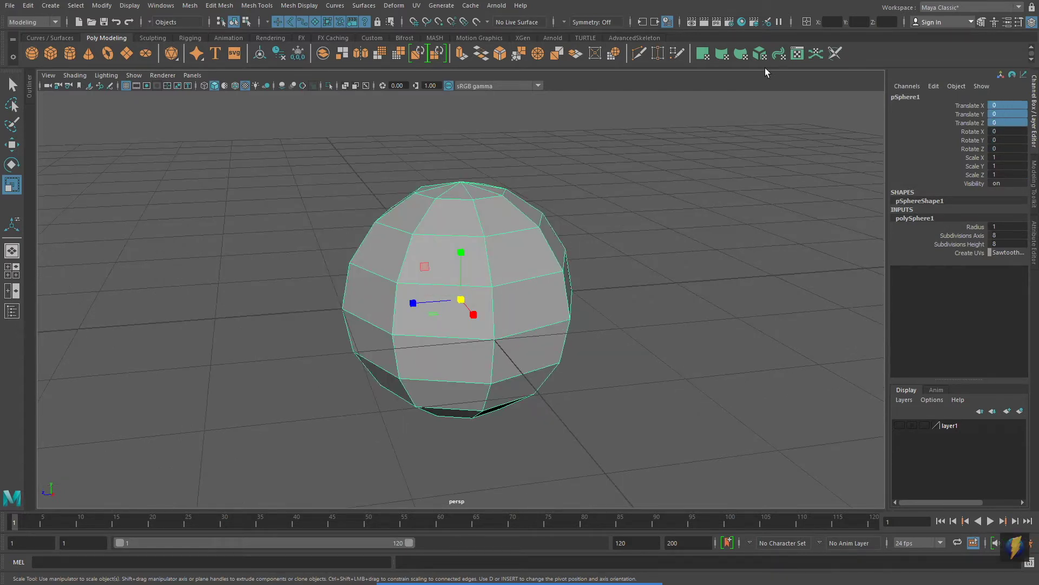
Step: Assign the existing lambert2 material to the sphere through the Hypershade, then close the Hypershade
click(742, 22)
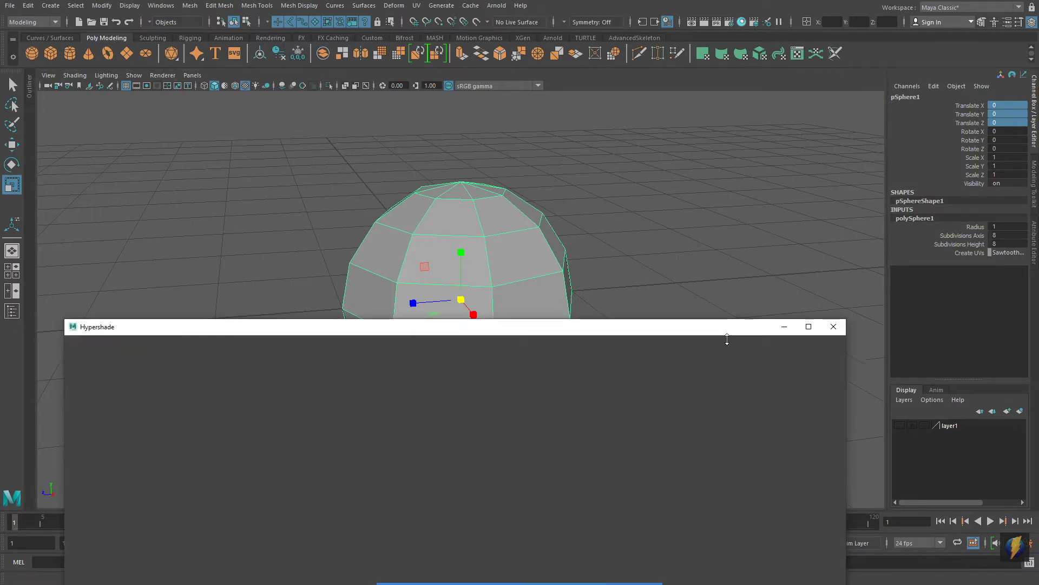
drag(480, 327, 640, 380)
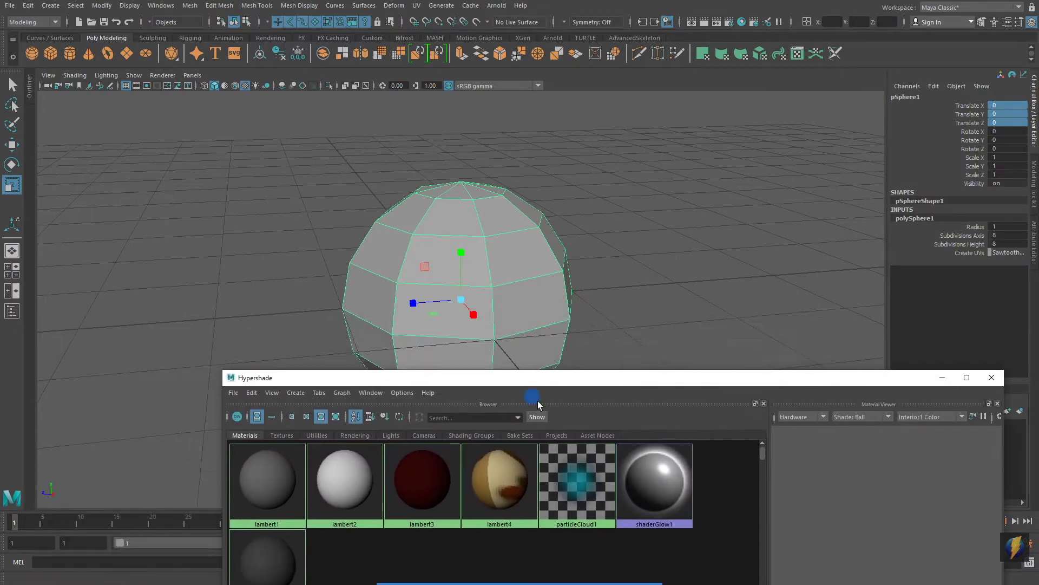
middle_drag(353, 482, 432, 301)
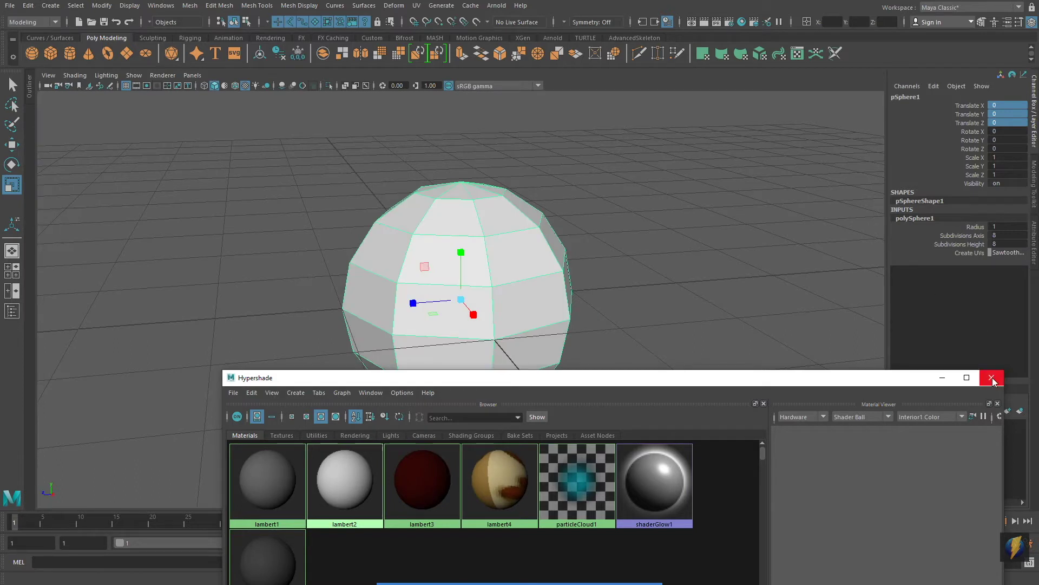
click(992, 378)
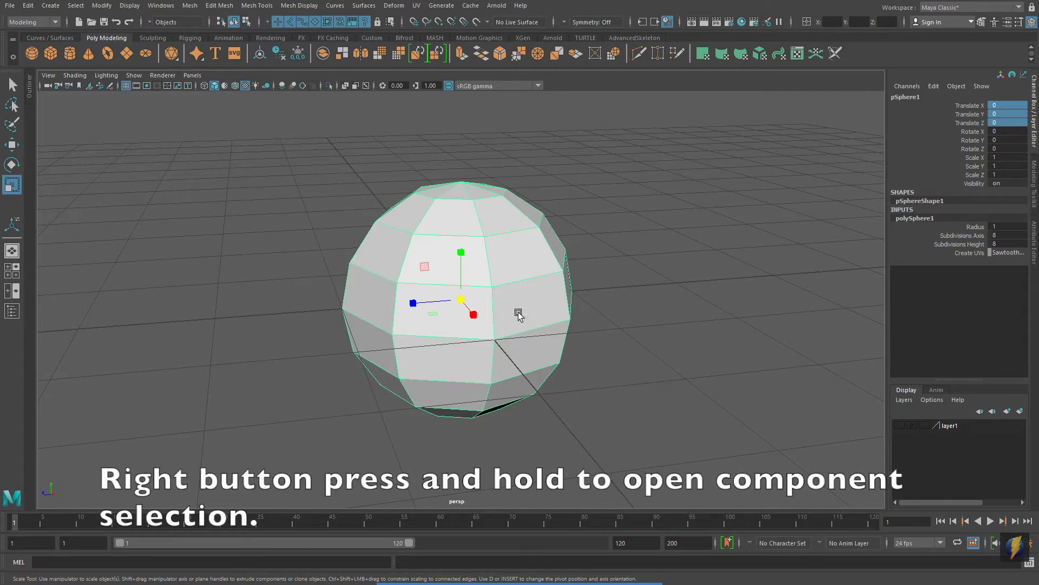
Step: Switch the sphere to vertex selection and select a single vertex on the ring just above its equator
right_click(507, 266)
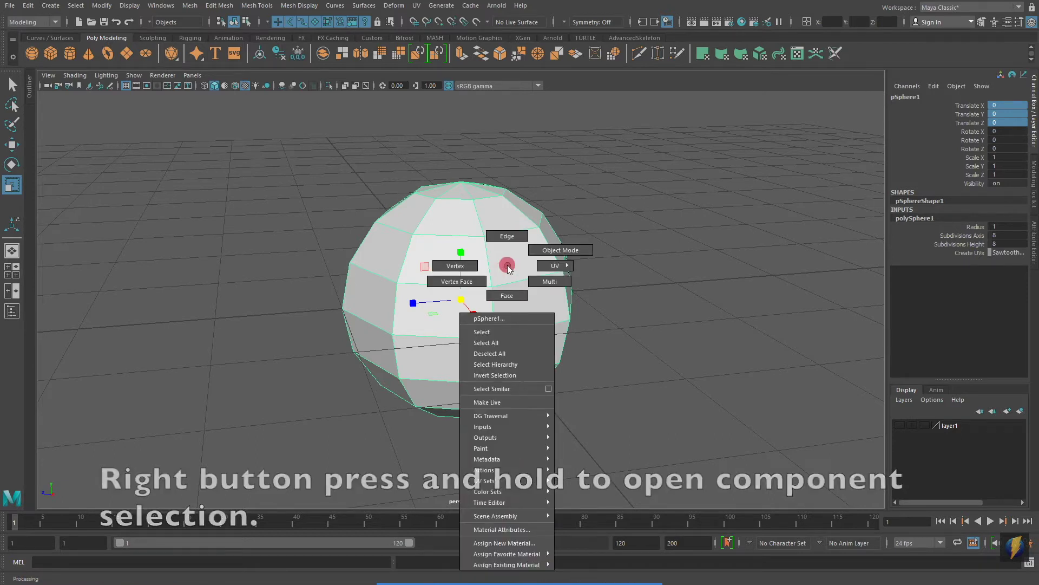
right_drag(509, 269, 463, 271)
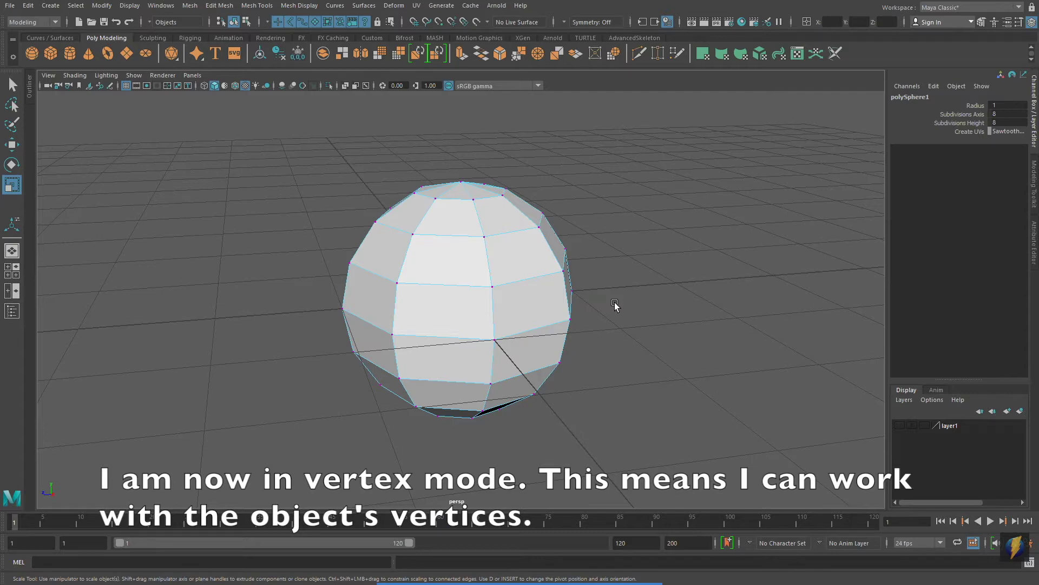
alt+drag(549, 324, 538, 317)
alt+right_drag(523, 311, 537, 319)
click(482, 260)
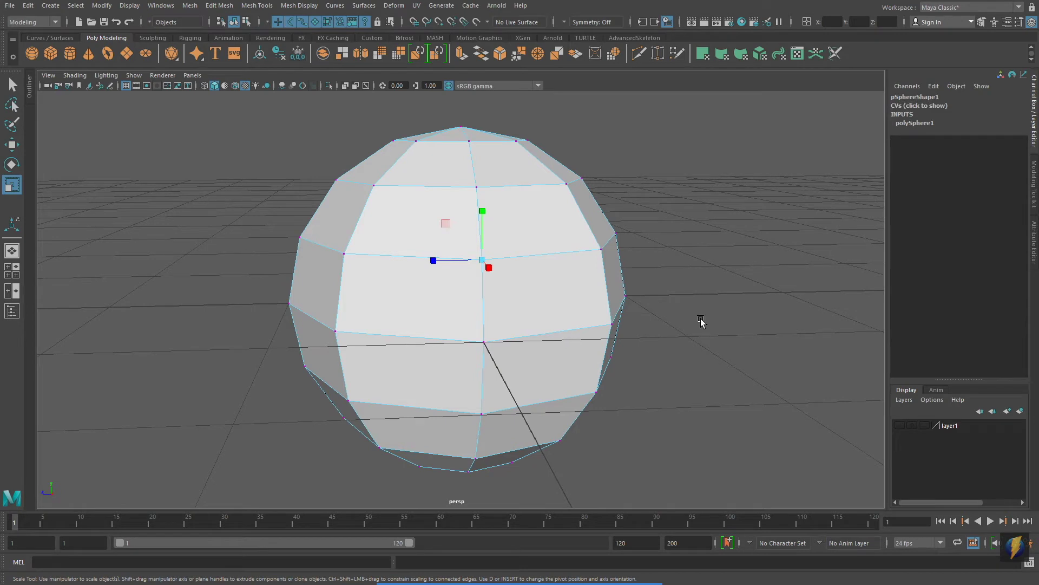
Step: Activate the Move tool and select two vertices on the sphere's equator one after the other
alt+drag(698, 324, 654, 315)
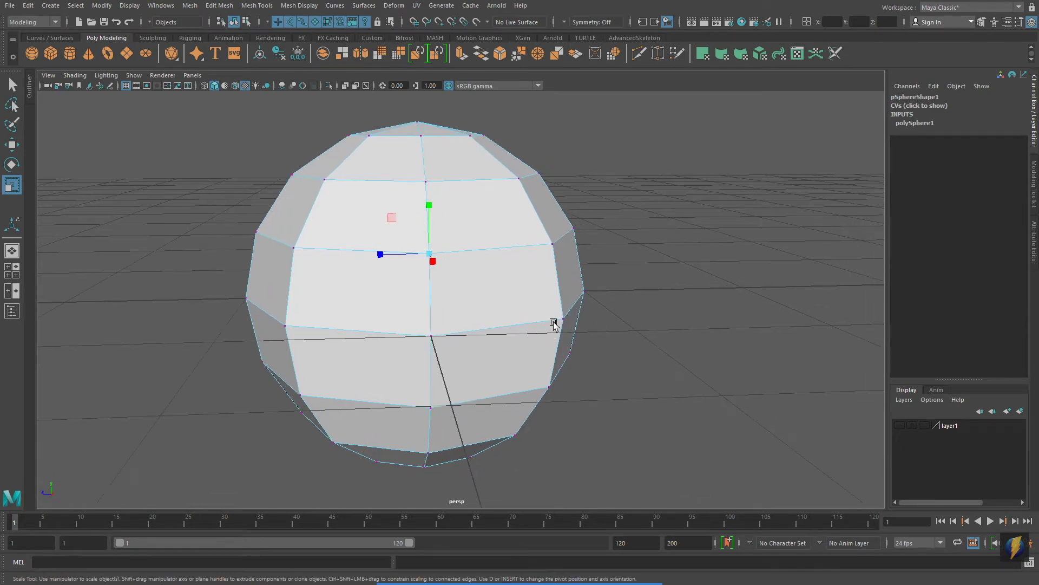
click(428, 334)
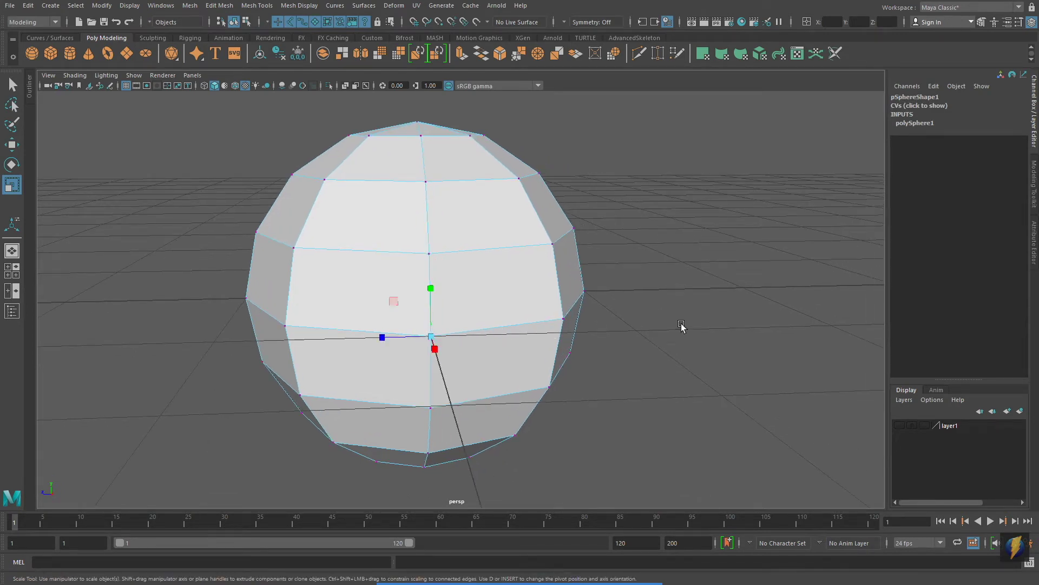
key(w)
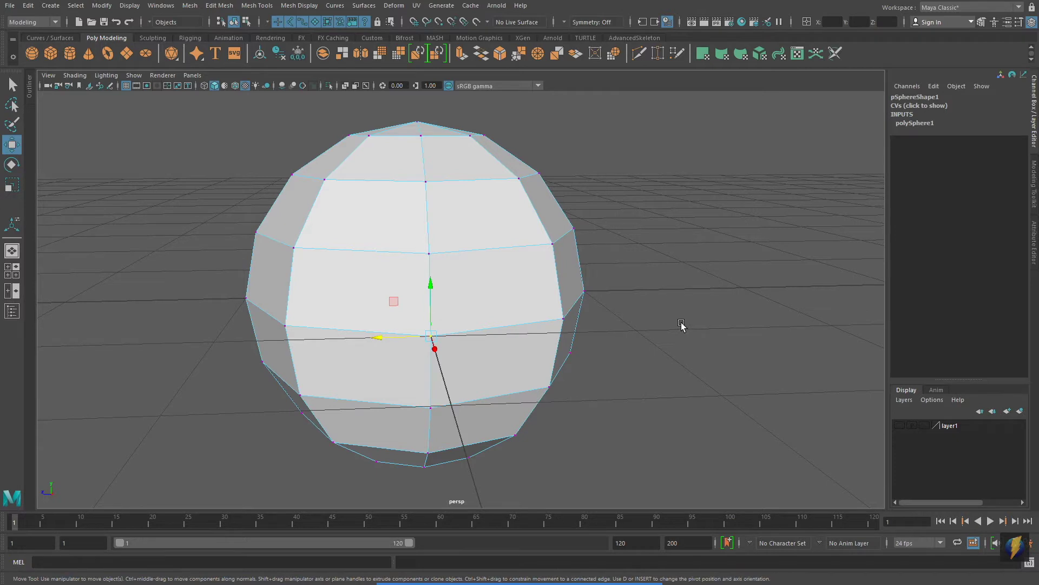
click(563, 321)
alt+drag(705, 302, 650, 316)
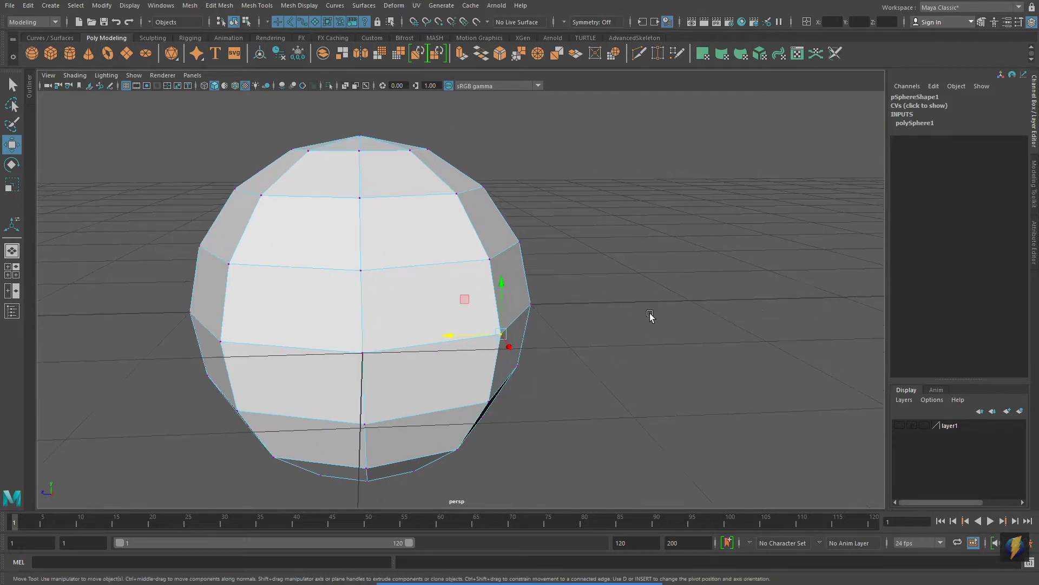
Step: Select two neighbouring vertices together on the ring just above the sphere's equator
click(491, 259)
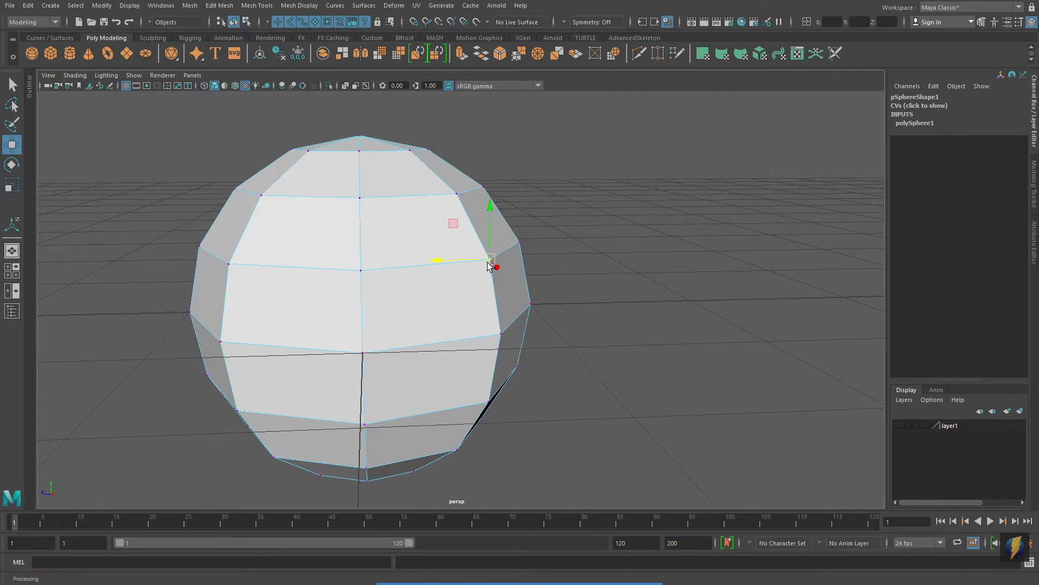
shift+click(360, 271)
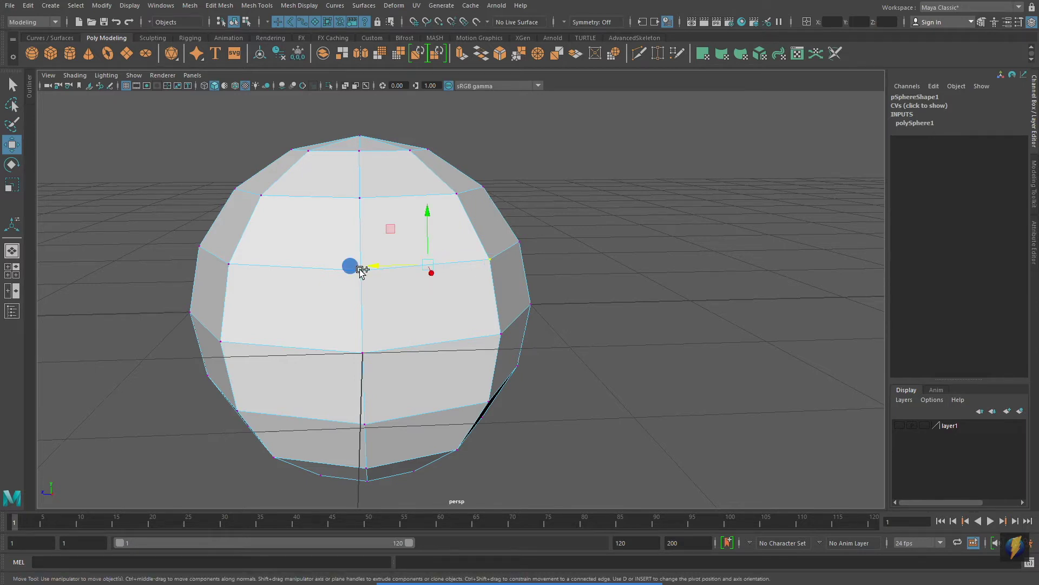
alt+drag(681, 285, 695, 290)
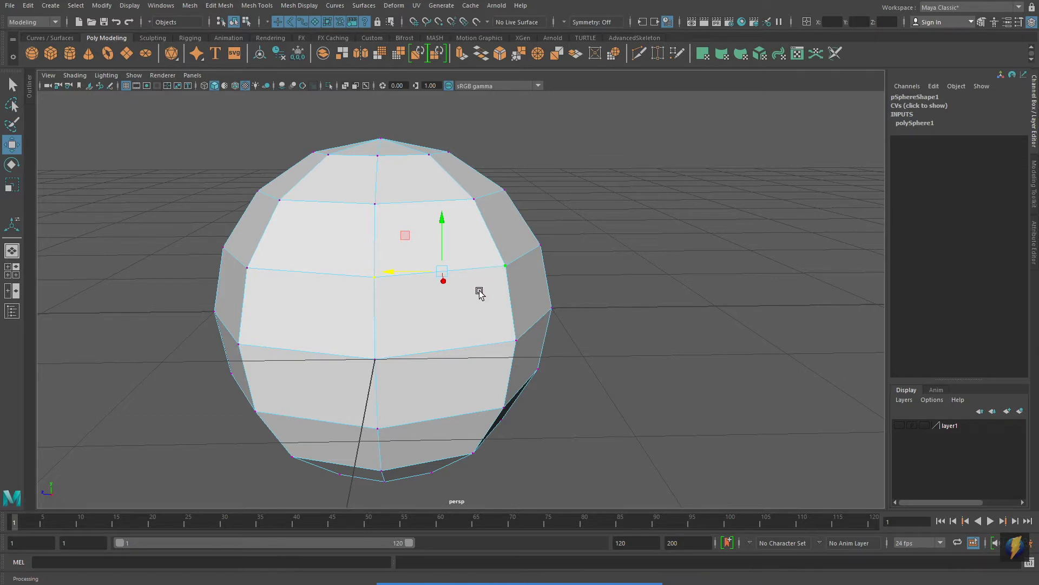
Step: Switch the sphere to edge selection and select the four edges surrounding one face just above the equator
right_drag(479, 292, 471, 240)
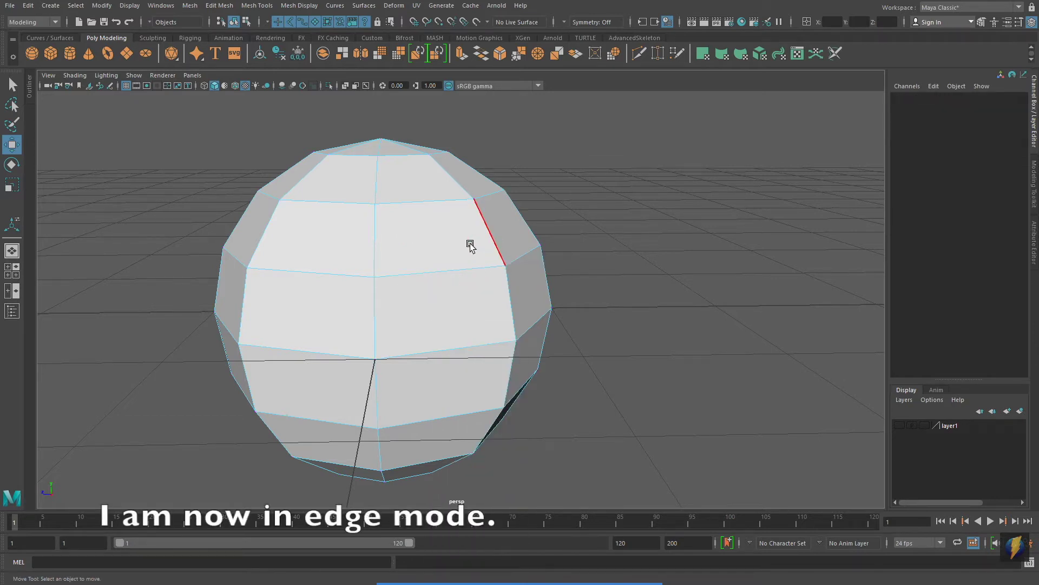
click(456, 269)
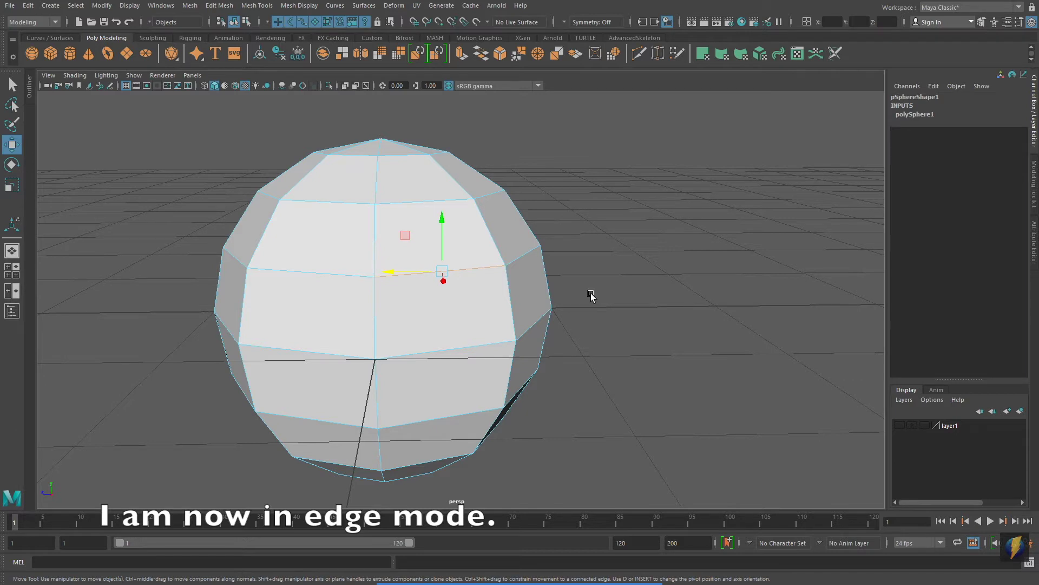
right_click(490, 271)
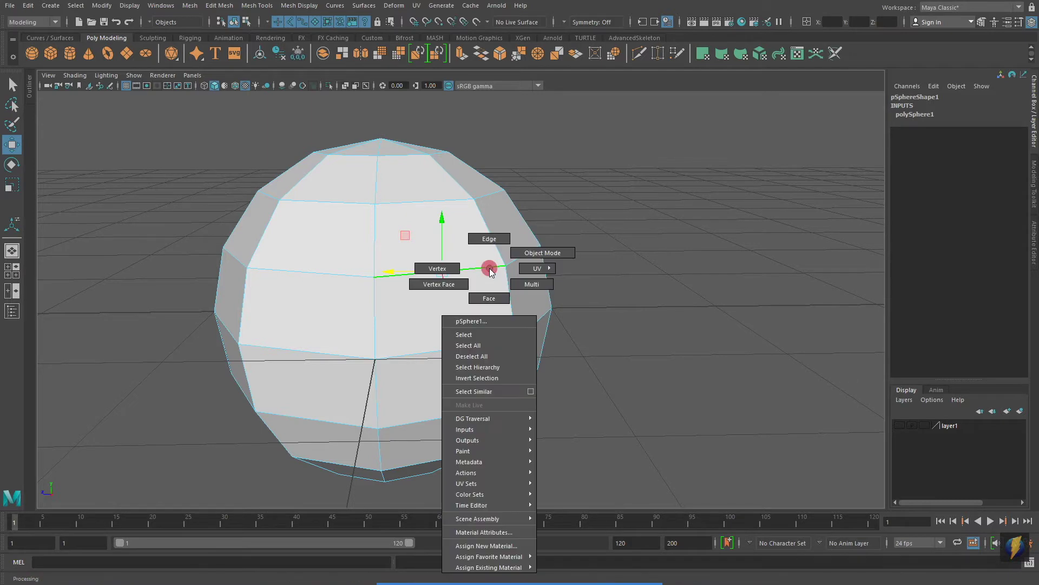
right_drag(490, 271, 486, 242)
click(487, 242)
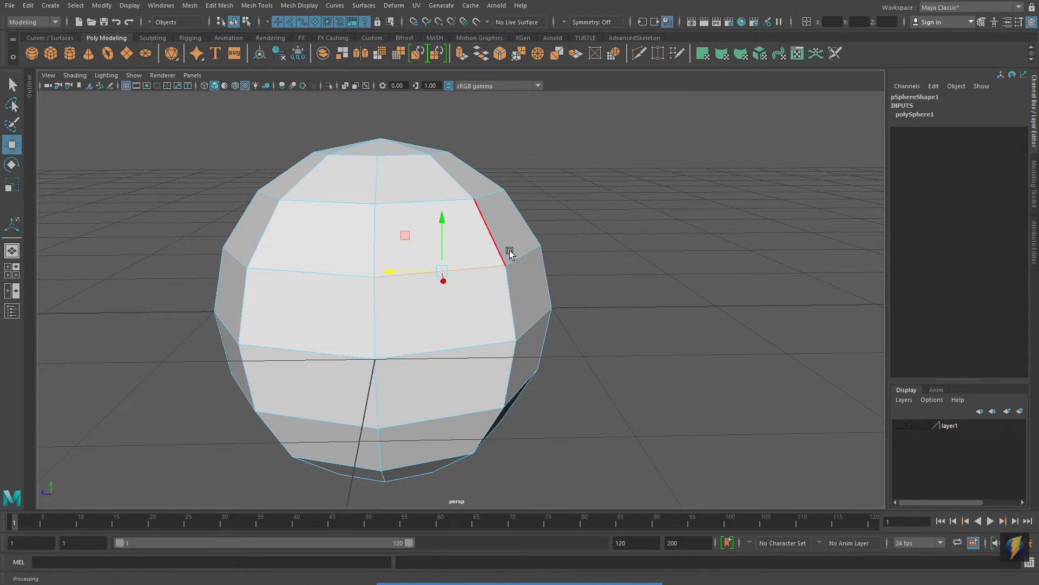
shift+click(499, 342)
shift+click(375, 334)
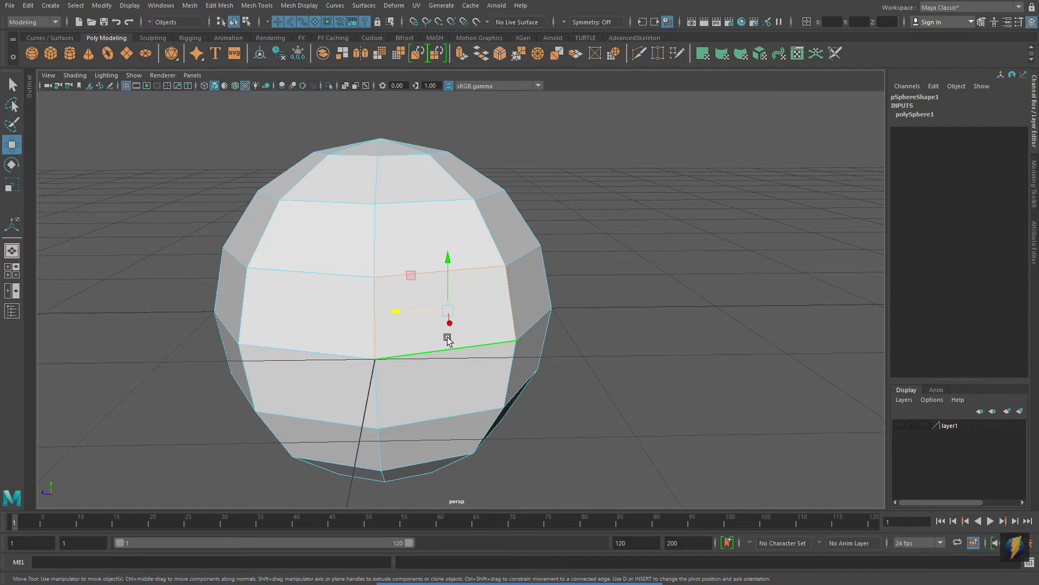
Step: Switch to face selection and select the face enclosed by those four edges
right_click(480, 305)
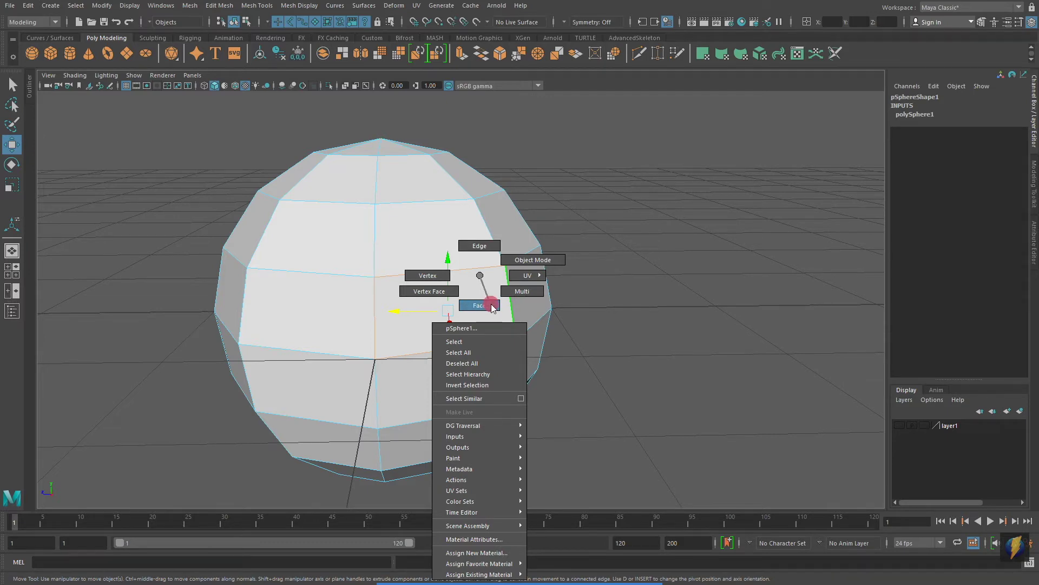
click(493, 307)
click(448, 310)
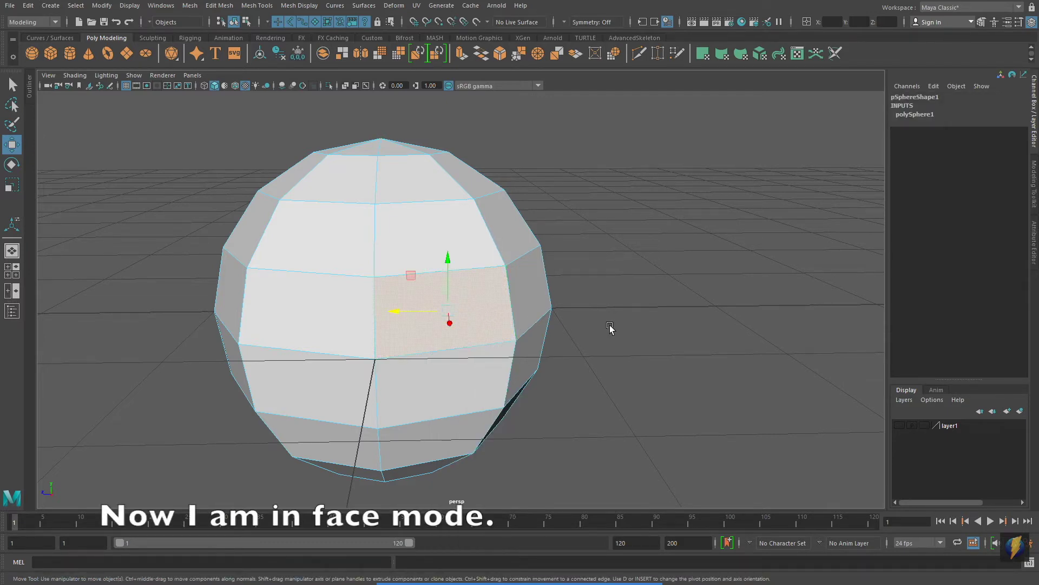
Step: Switch the sphere to vertex selection and select the pole vertex at its underside
mouse_move(610, 327)
alt+mouse_down()
mouse_move(550, 338)
mouse_move(600, 339)
alt+mouse_up()
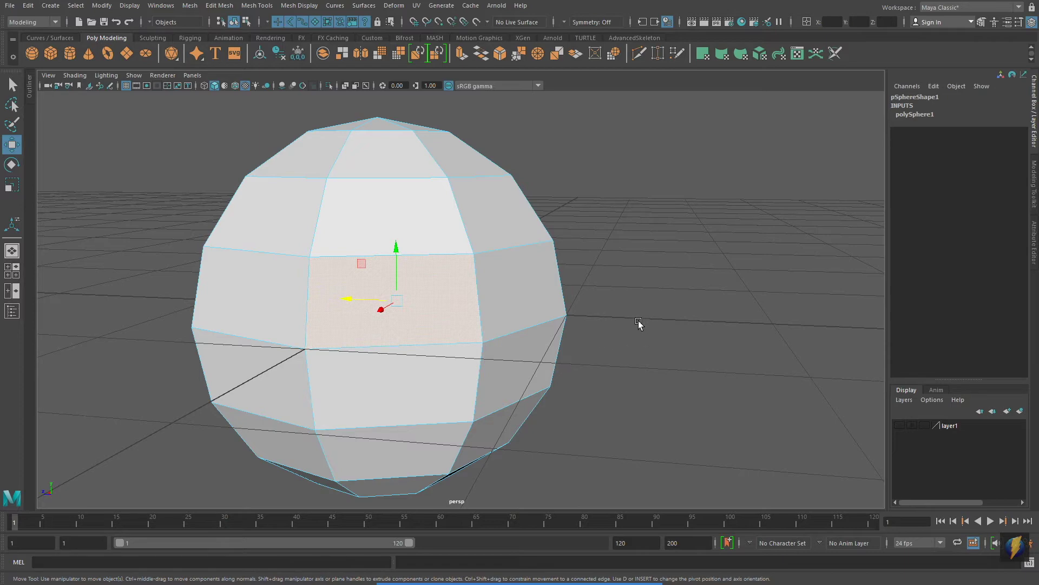
alt+middle_drag(616, 379, 727, 353)
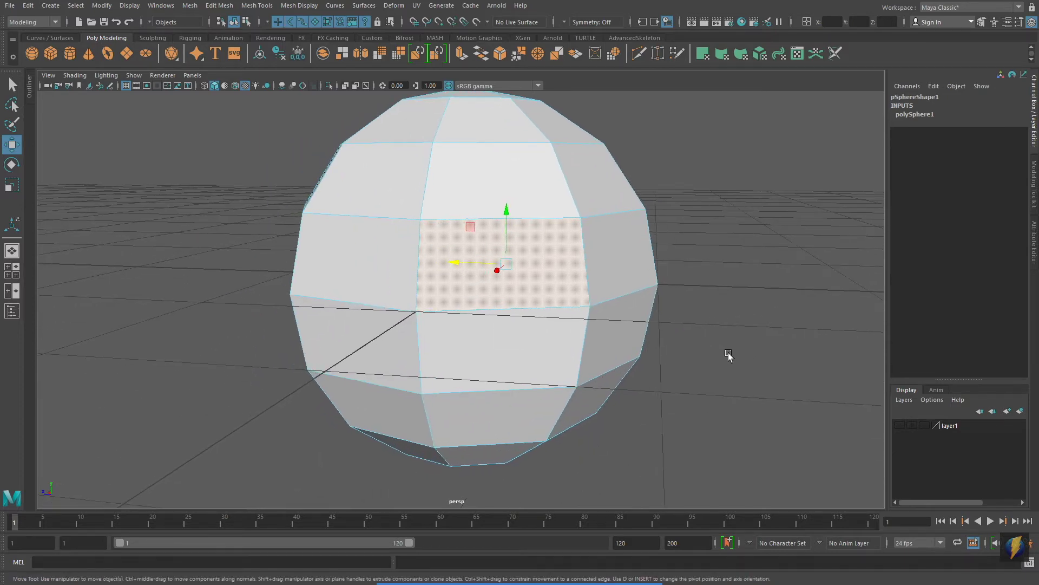
alt+right_drag(727, 354, 664, 352)
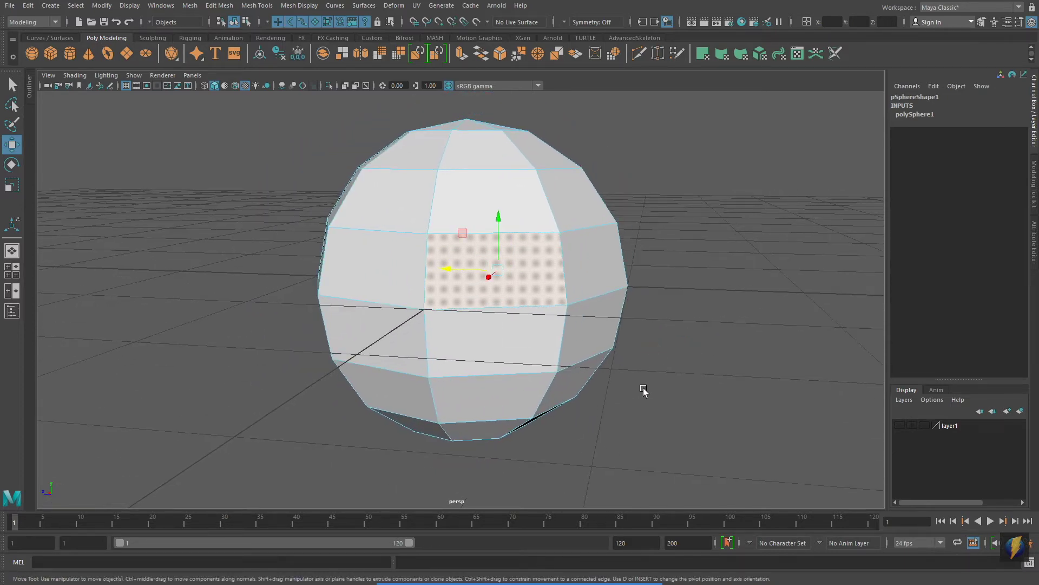
alt+drag(643, 391, 603, 366)
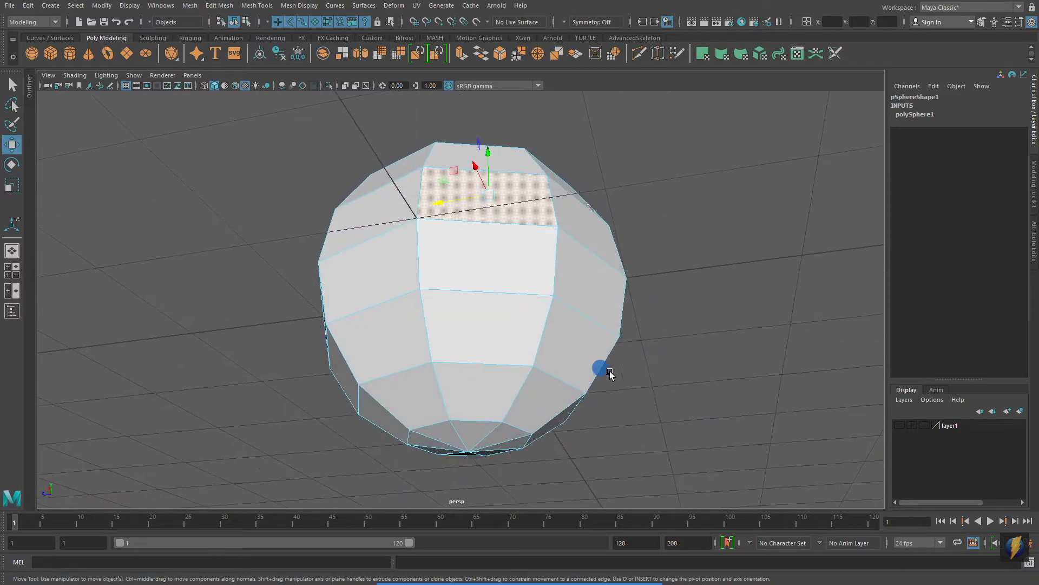
right_click(477, 306)
right_drag(475, 305, 421, 277)
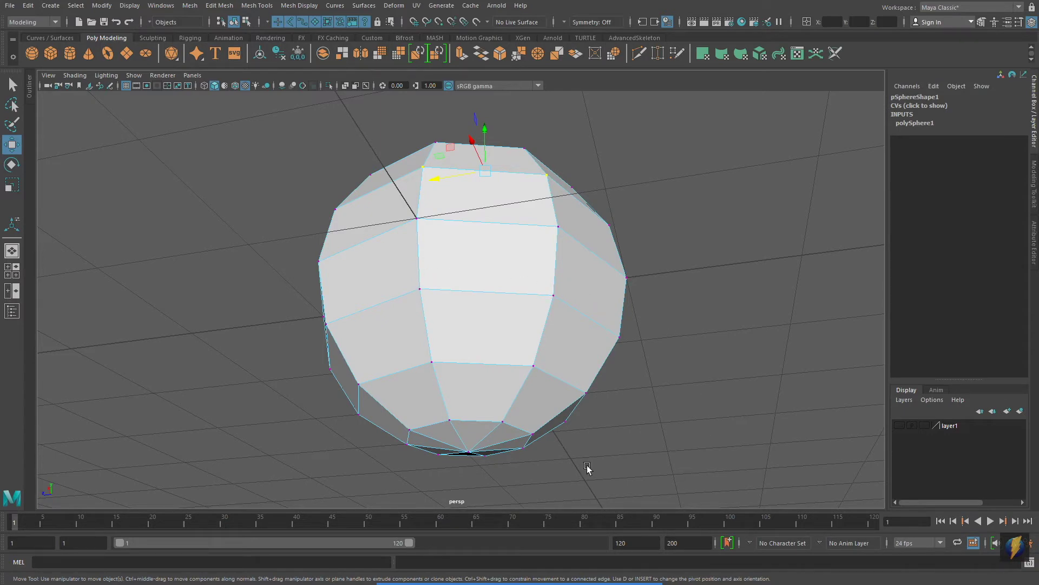
click(470, 456)
Step: Try pulling the bottom pole vertex straight down to form a long spike under the sphere
alt+drag(747, 359, 566, 339)
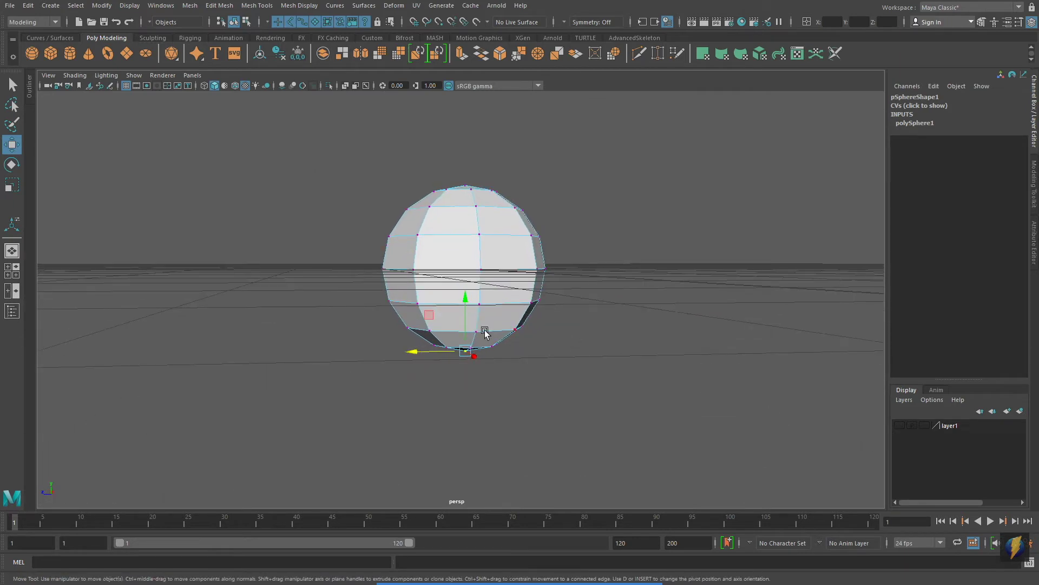
drag(468, 303, 471, 441)
alt+drag(622, 414, 471, 374)
alt+drag(673, 302, 471, 295)
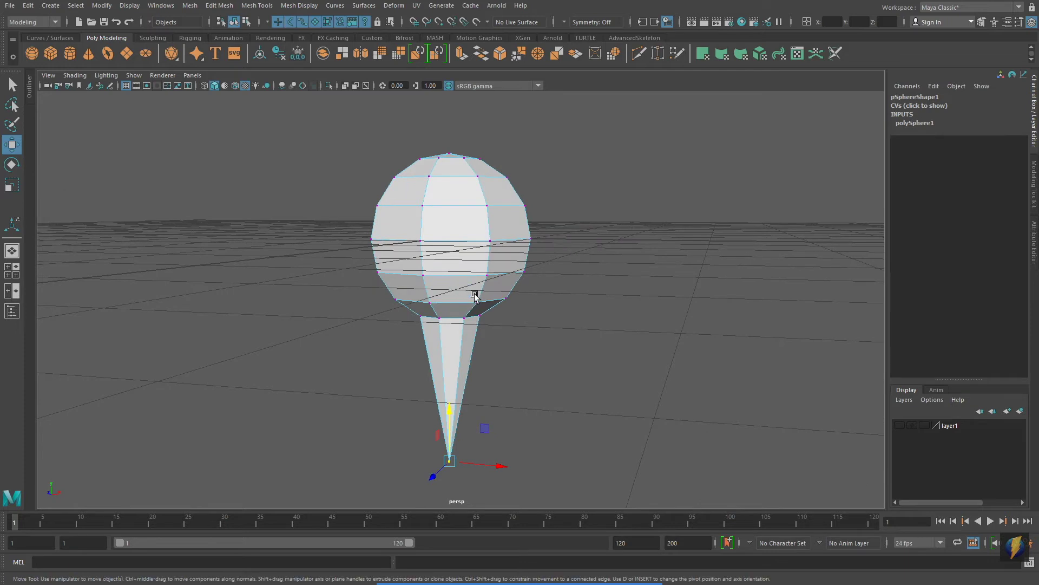
alt+middle_drag(474, 295, 525, 267)
mouse_move(496, 315)
alt+mouse_down()
mouse_move(478, 315)
mouse_move(504, 317)
alt+mouse_up()
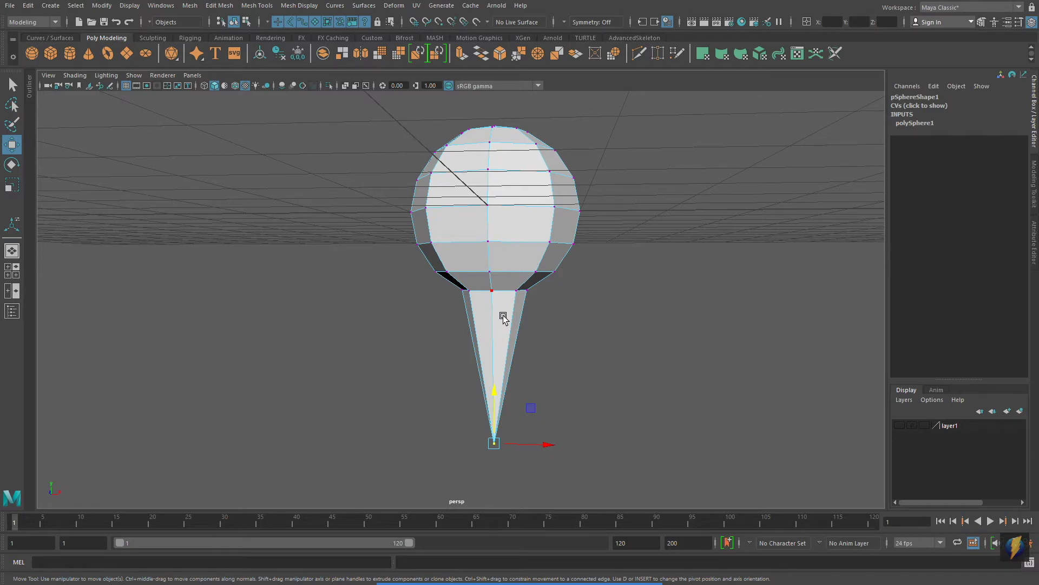
Step: Select all vertices of the sphere's lower rings, move them down about 2.885 units, and switch to the front view
alt+drag(407, 285, 487, 396)
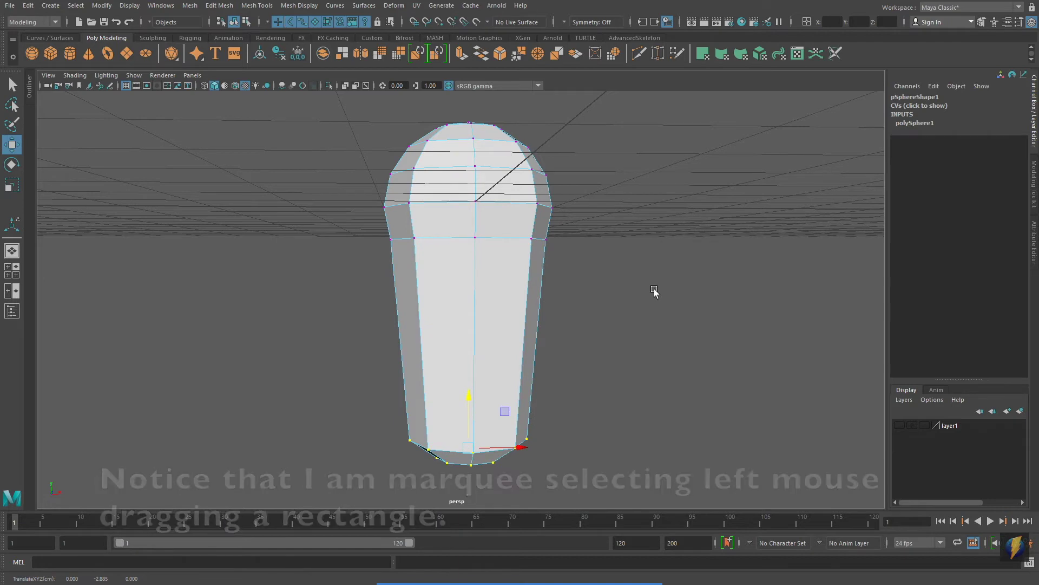
key(space)
key(space)
alt+right_drag(601, 352, 640, 479)
alt+middle_drag(640, 480, 634, 346)
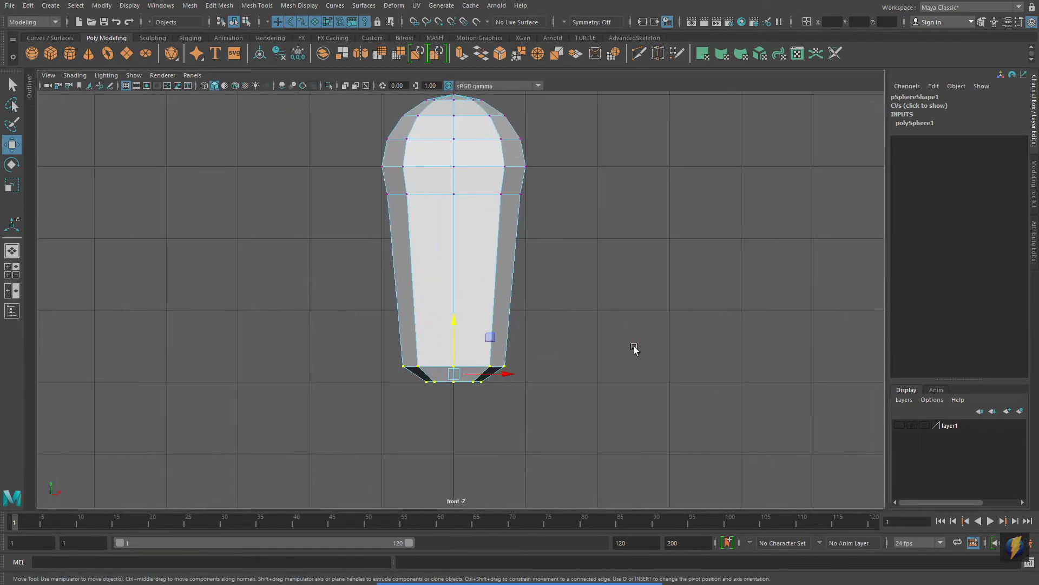
Step: Scale the selected bottom vertices flat and outward into a wide base, and move the base further down
click(12, 184)
drag(455, 399, 492, 412)
drag(454, 378, 547, 384)
key(w)
drag(453, 309, 453, 355)
Step: Switch the model to face selection and select all faces of the flared body below the dome
scroll(586, 358, down, 3)
alt+middle_drag(586, 357, 579, 379)
scroll(480, 351, up, 1)
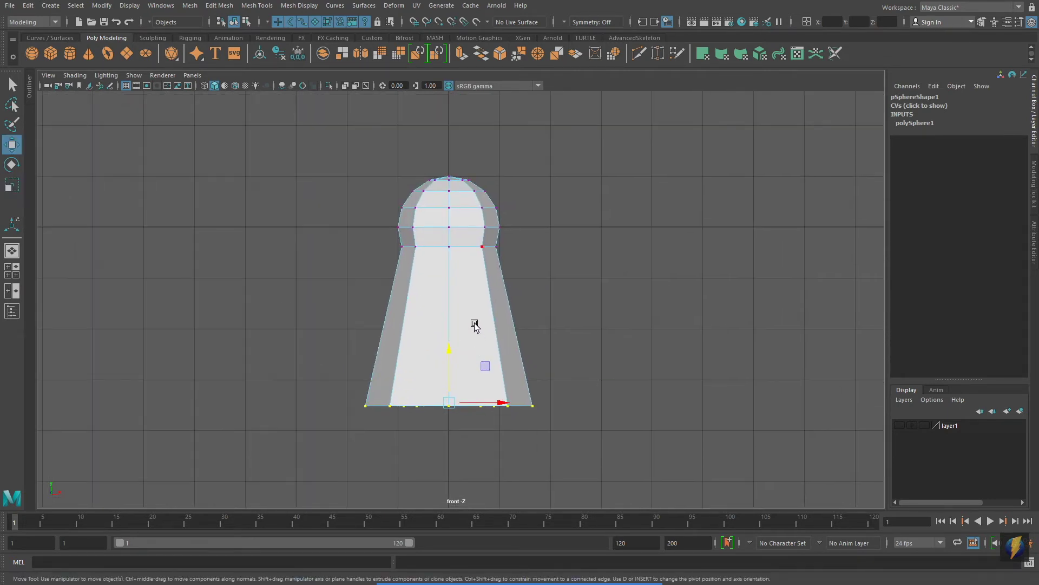
right_drag(475, 324, 478, 309)
drag(235, 298, 710, 452)
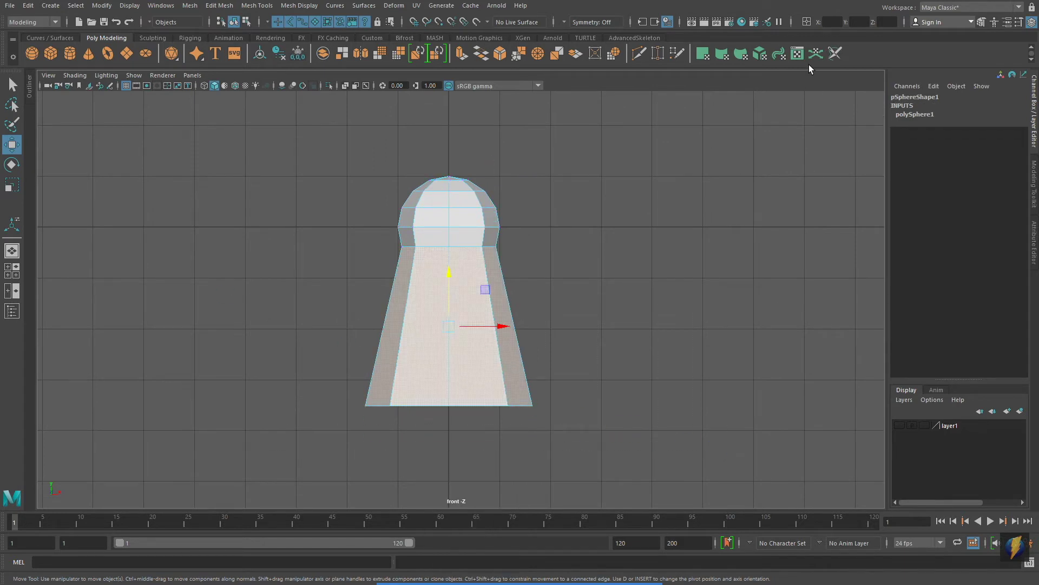
Step: Open the Hypershade, toggle the face selection over to the dome, assign lambert3 to its faces, and close the Hypershade
click(741, 22)
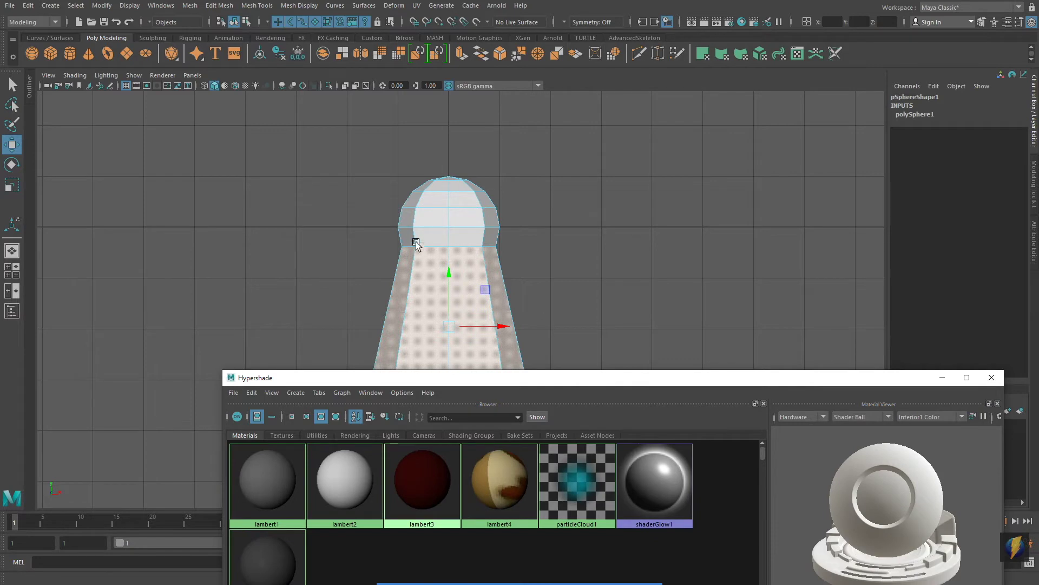
drag(524, 381, 557, 462)
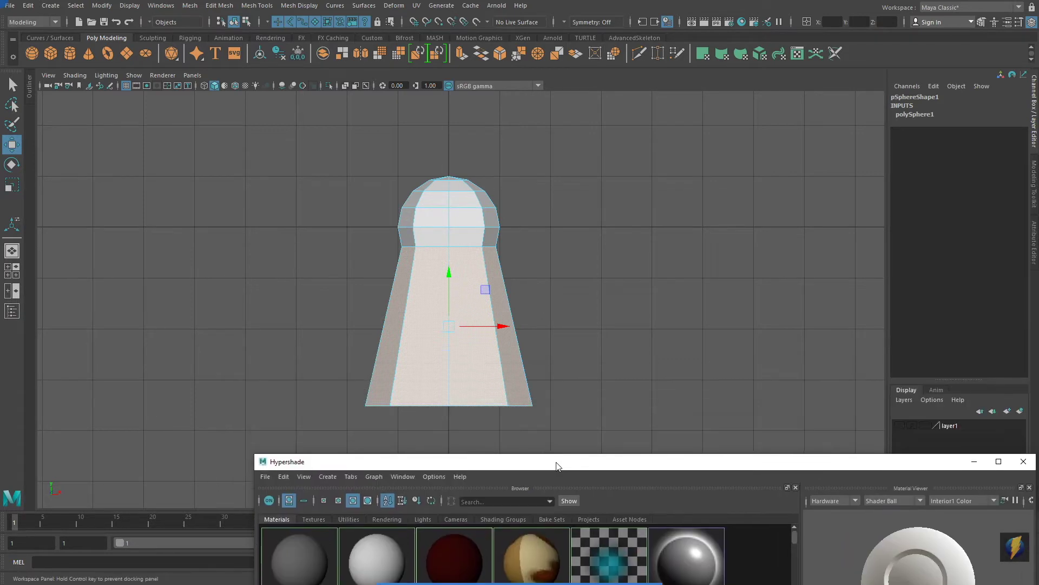
shift+drag(302, 145, 606, 392)
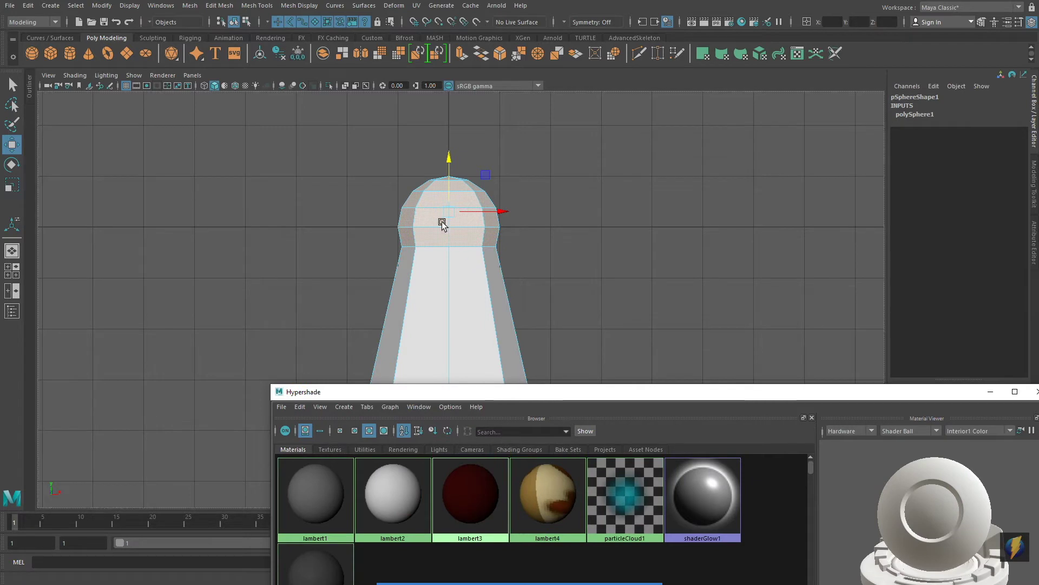
middle_drag(442, 224, 443, 224)
drag(918, 398, 698, 358)
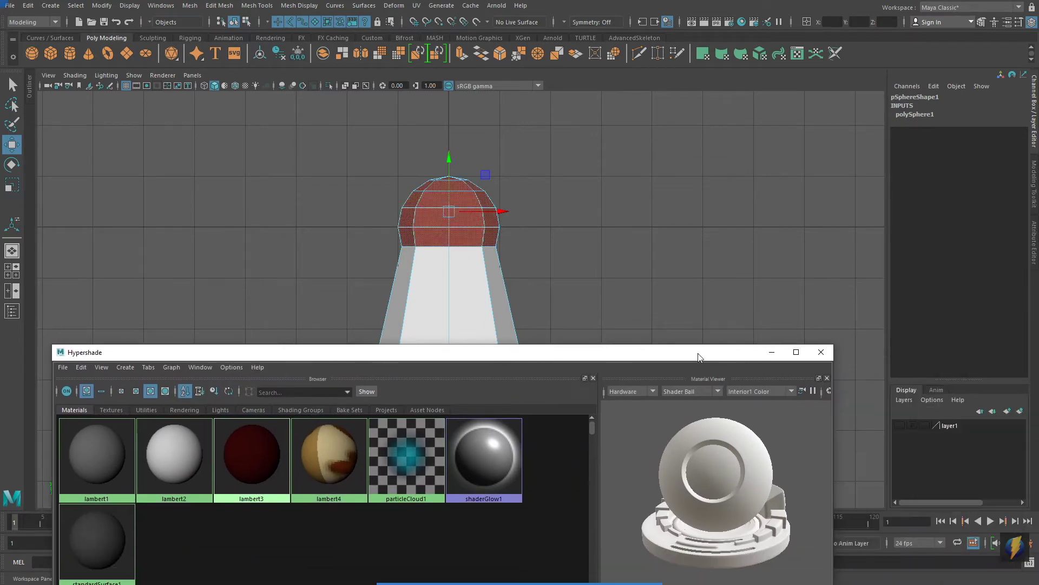
click(826, 353)
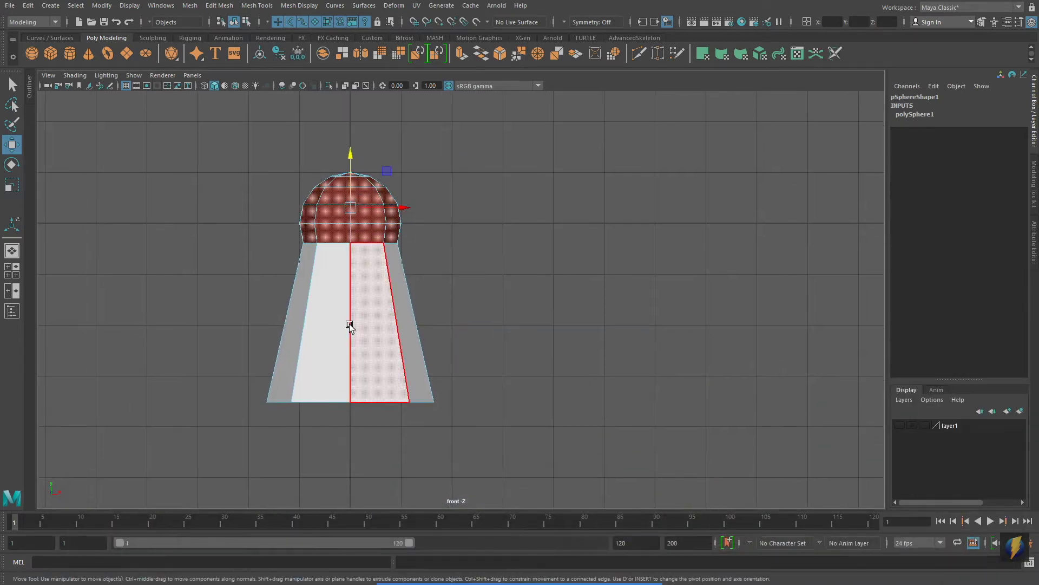
Step: Return the model to object mode, deselect it, and show layer1 in the perspective view
right_drag(349, 324, 499, 233)
click(640, 242)
key(space)
key(space)
alt+right_drag(641, 241, 350, 280)
alt+drag(349, 281, 712, 295)
click(900, 426)
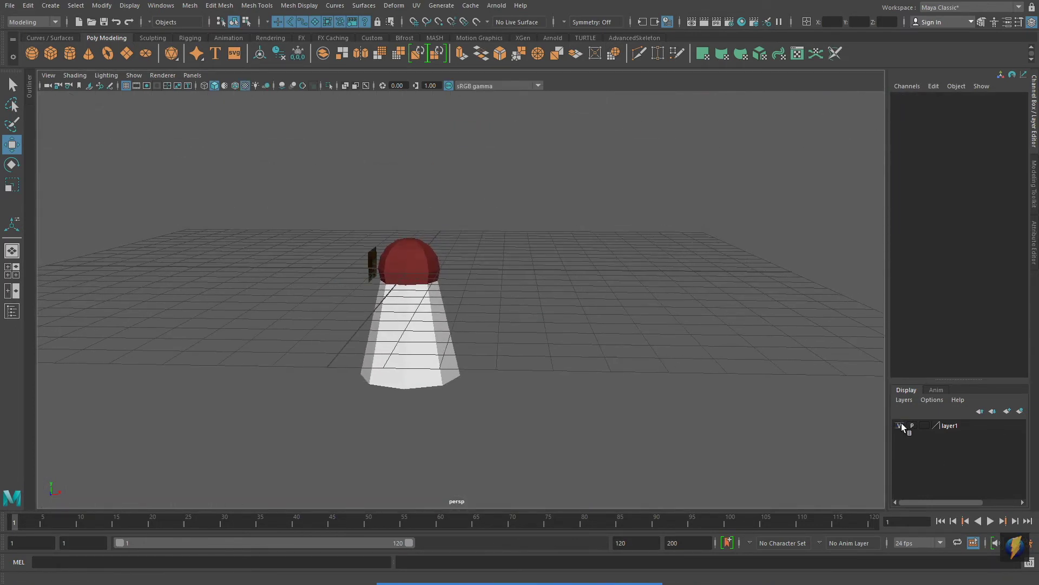
Step: Select the small textured piece beside the red dome, scale and reposition it, and clear the selection
click(372, 264)
alt+drag(311, 314, 472, 340)
key(r)
drag(456, 270, 622, 296)
key(w)
drag(417, 270, 614, 292)
alt+drag(480, 332, 507, 332)
click(545, 434)
alt+middle_drag(563, 436, 578, 416)
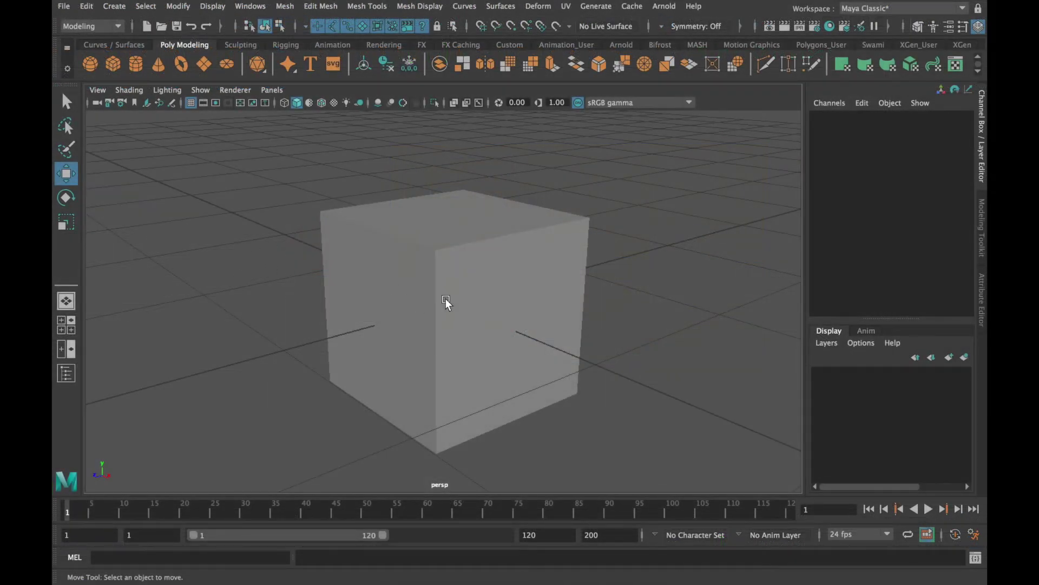
Step: Select the subdivided cube at the origin of the new scene
click(445, 299)
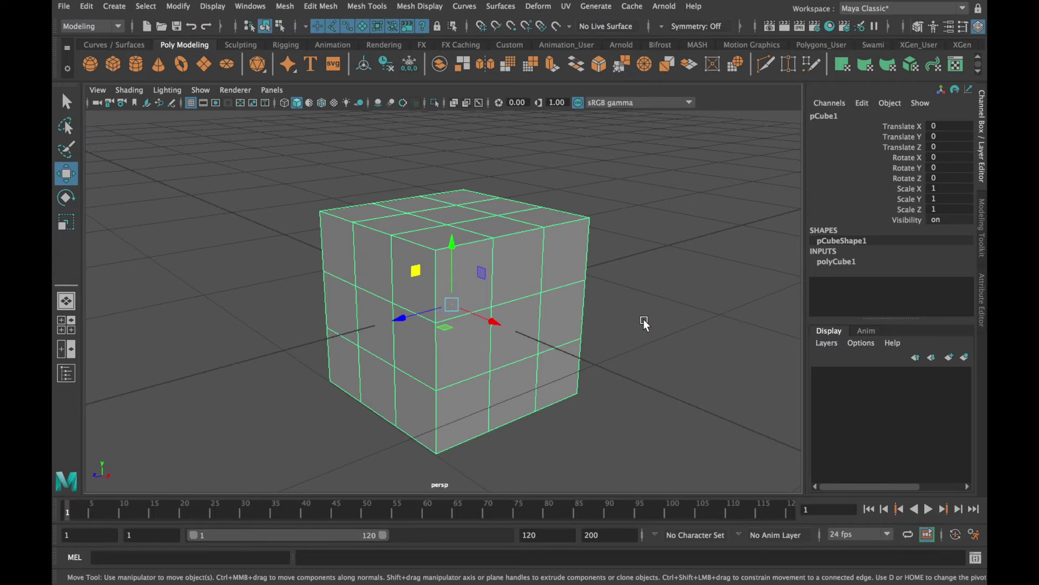
mouse_move(644, 323)
alt+mouse_down()
mouse_move(464, 313)
mouse_move(653, 324)
alt+mouse_up()
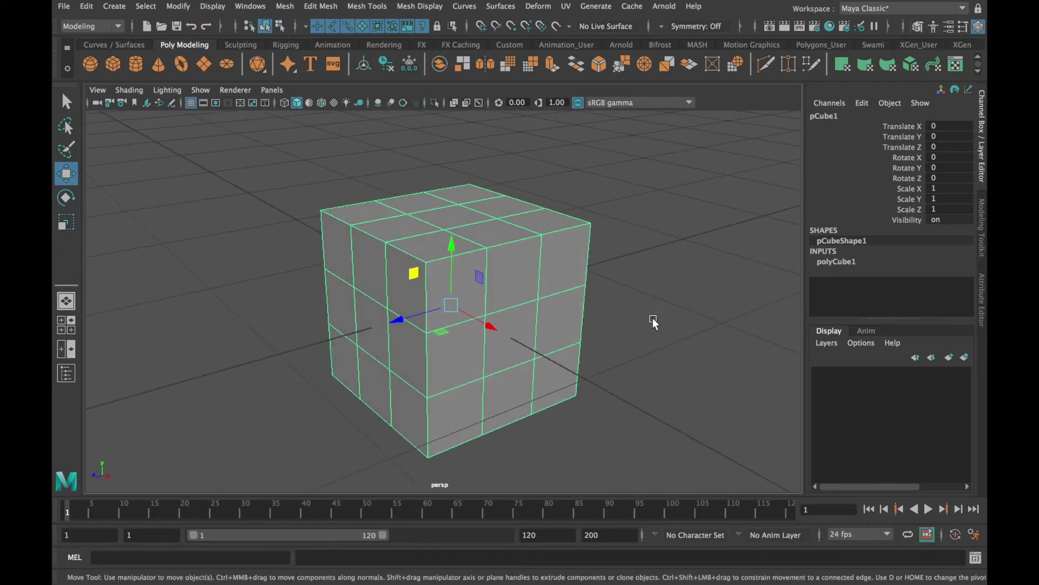
alt+right_drag(654, 323, 528, 320)
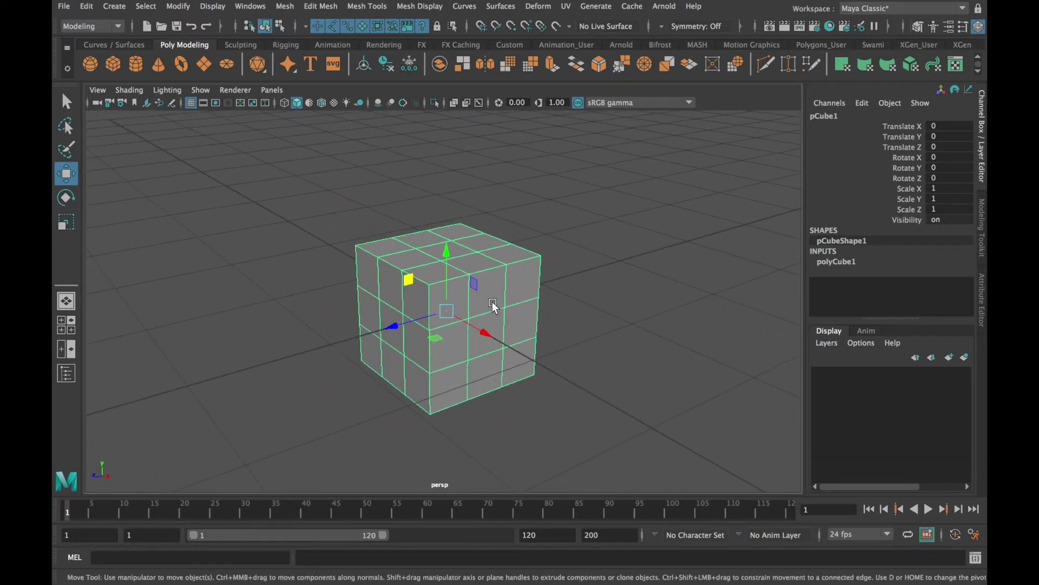
Step: Try moving the whole cube in the YZ plane with the Move tool and undo the movement
drag(410, 279, 311, 263)
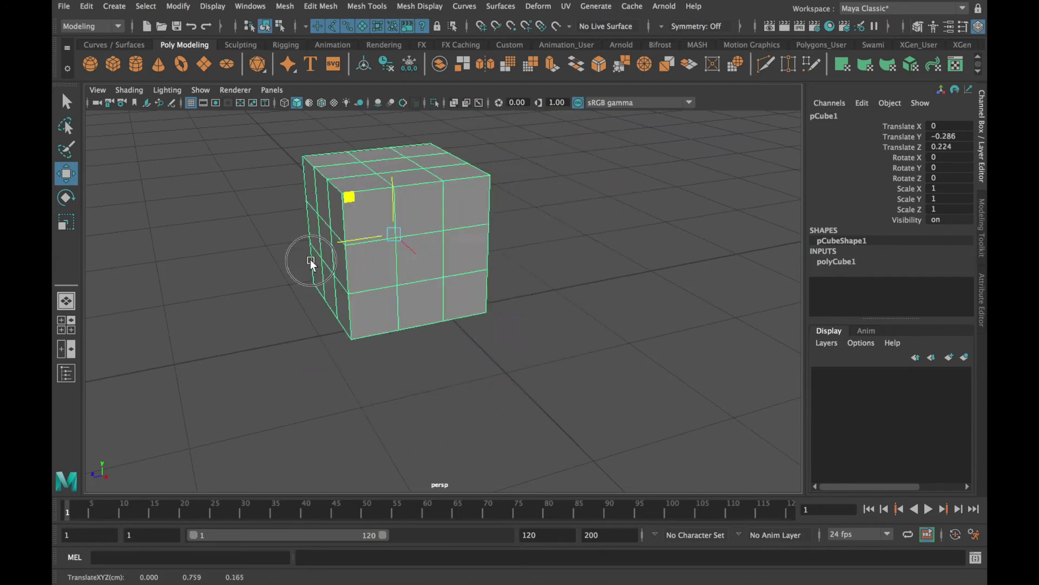
key(ctrl+z)
key(ctrl+z)
Step: Try rotating and scaling the whole cube with the Rotate and Scale tools, undoing each transform
key(e)
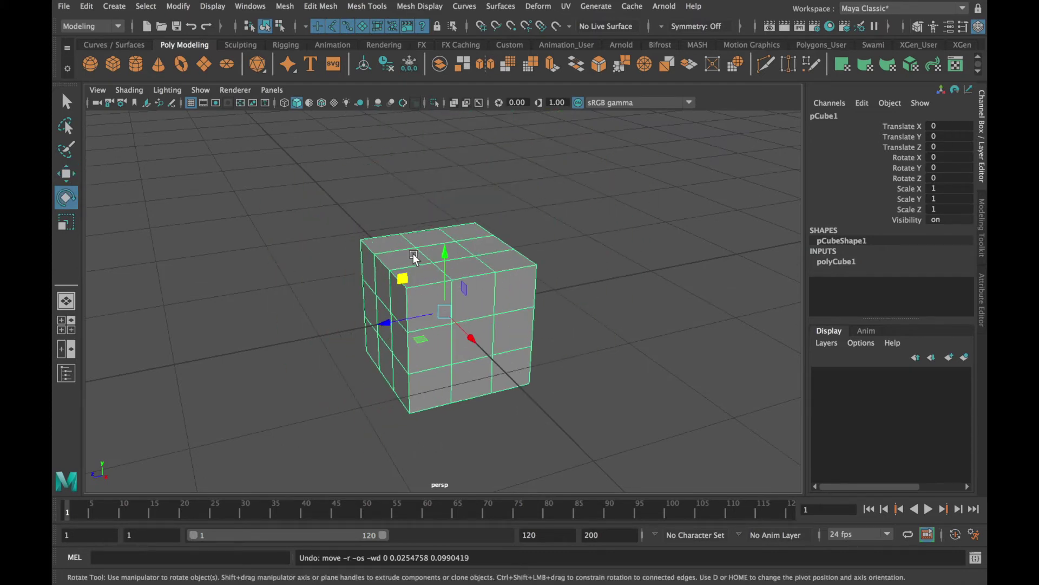
drag(426, 259, 548, 307)
key(ctrl+z)
click(71, 227)
key(ctrl+z)
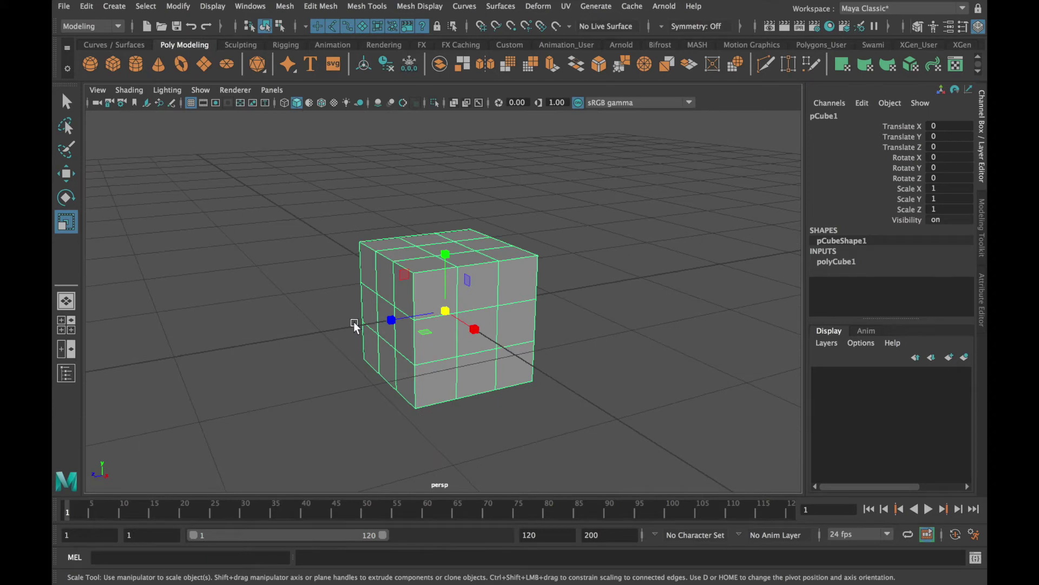
Step: Switch the cube to vertex selection
alt+right_drag(339, 321, 464, 304)
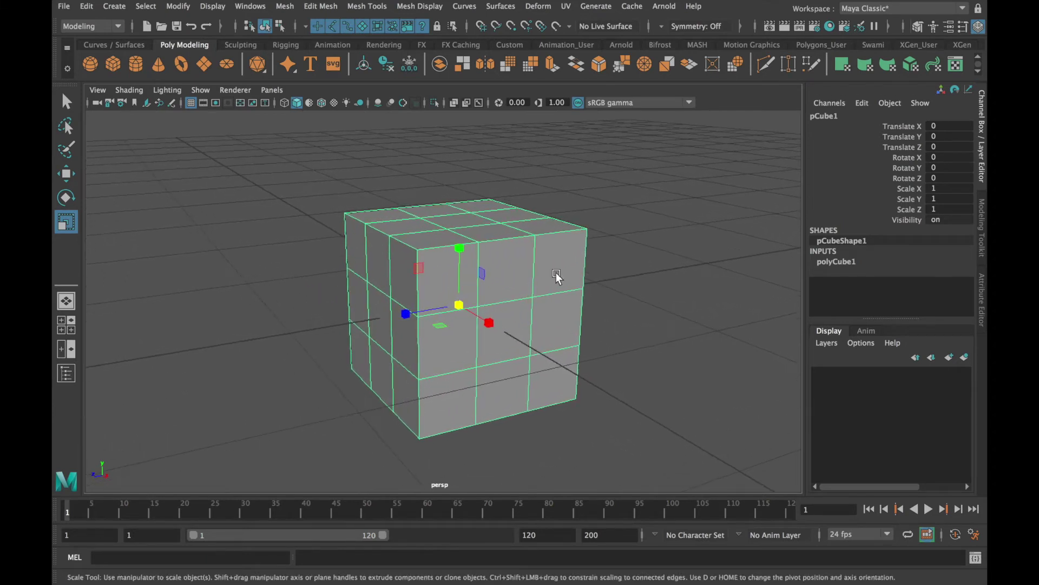
right_click(526, 271)
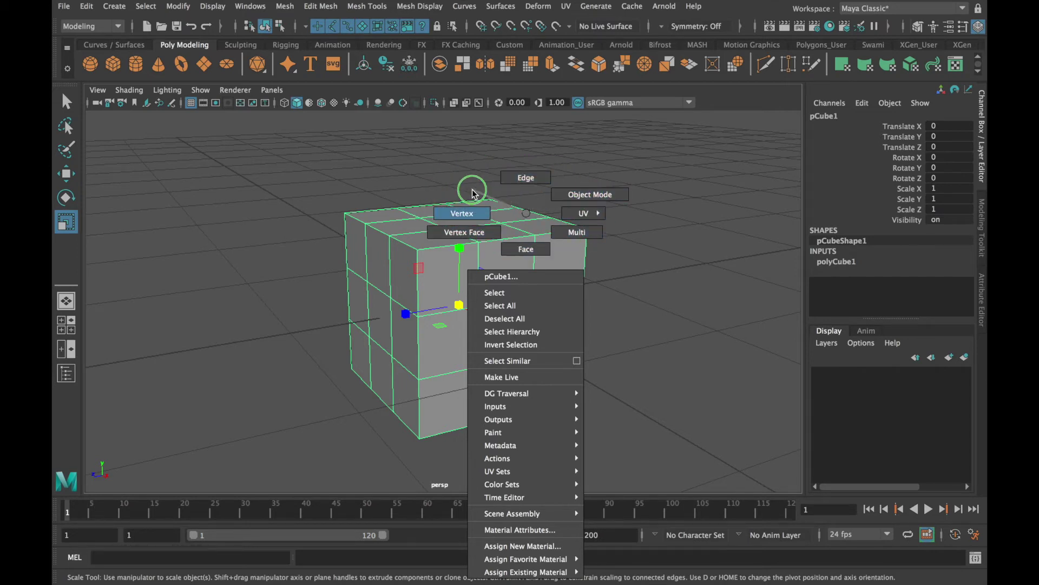
right_drag(471, 215, 473, 217)
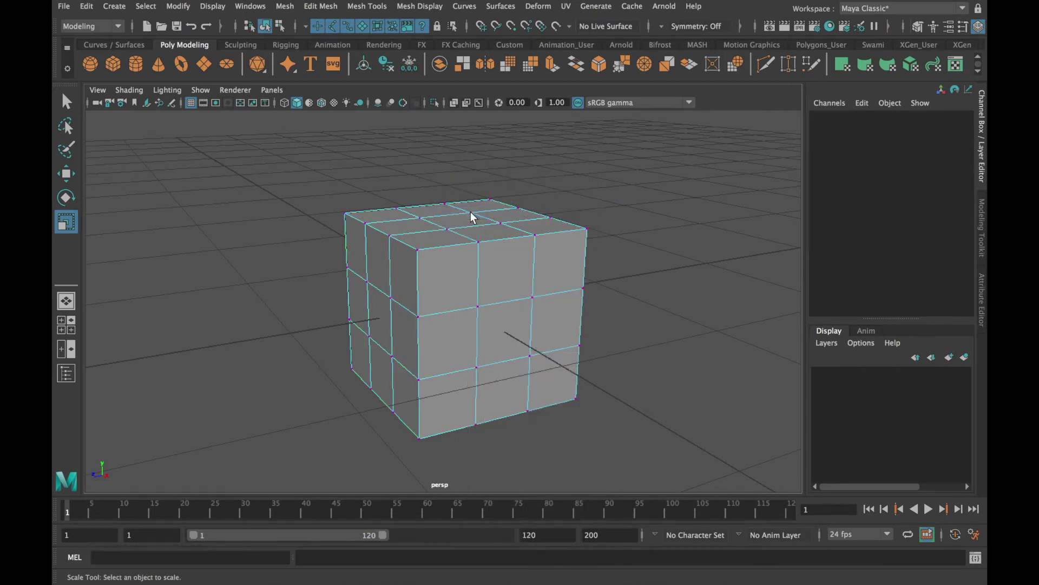
Step: Select single vertices on the cube's upper front edge and individual edges on its front in edge selection mode
click(477, 241)
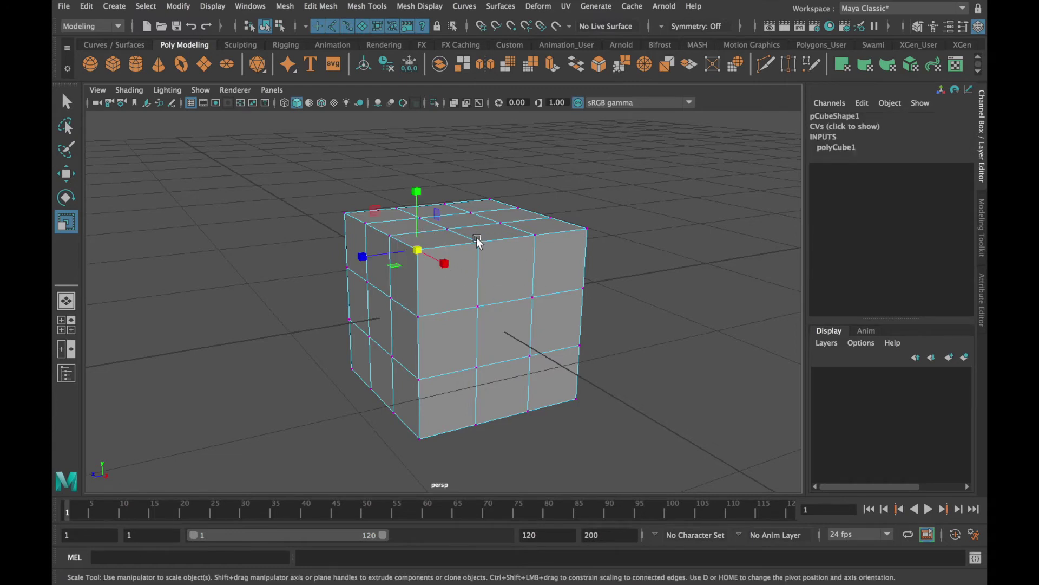
right_drag(472, 213, 472, 178)
click(506, 240)
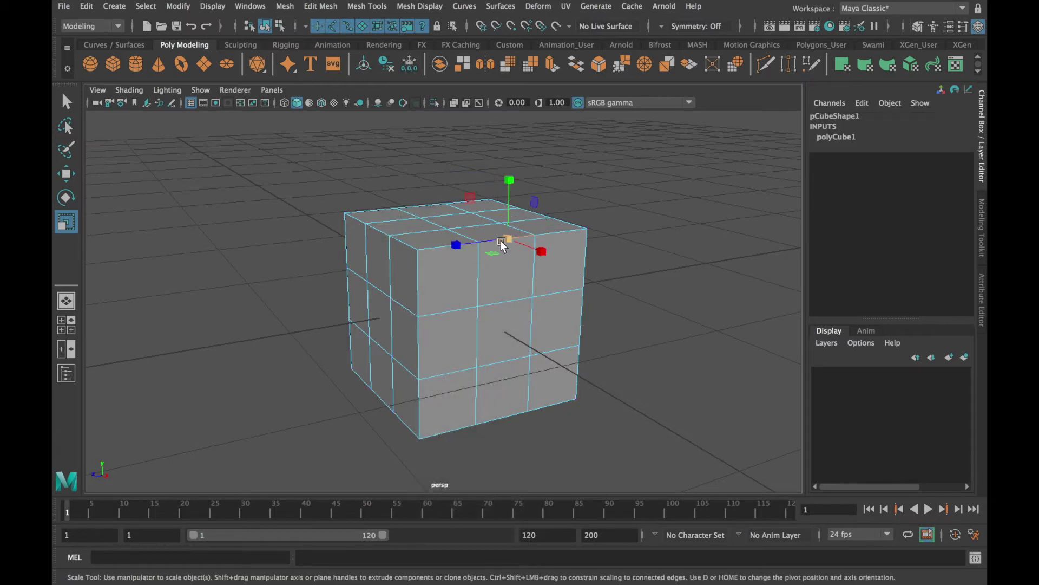
click(433, 252)
click(420, 301)
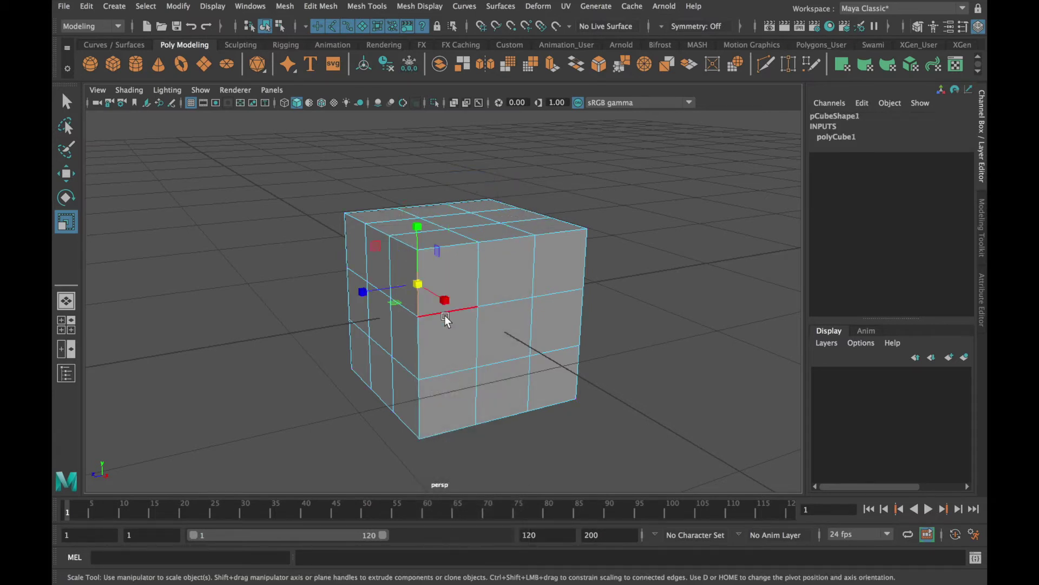
click(449, 315)
click(477, 276)
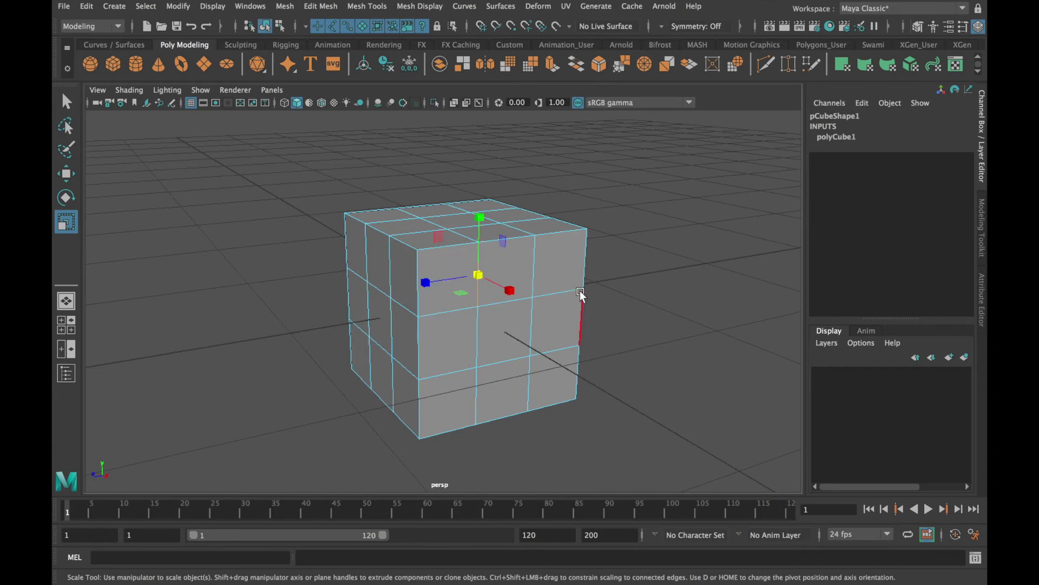
click(440, 248)
Step: Select all nine faces on the cube's front side in face selection mode
right_drag(439, 248, 439, 254)
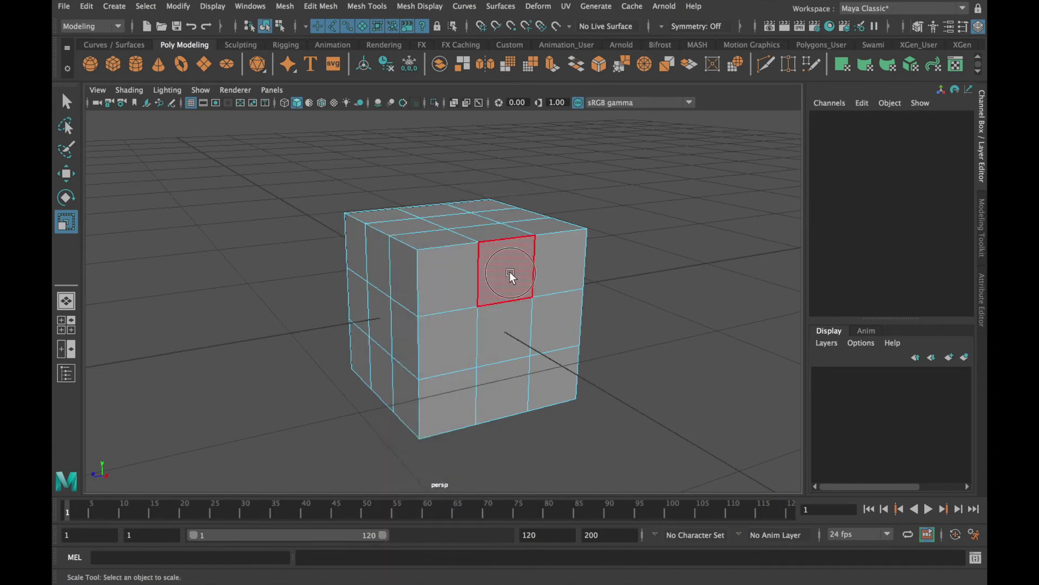
click(509, 275)
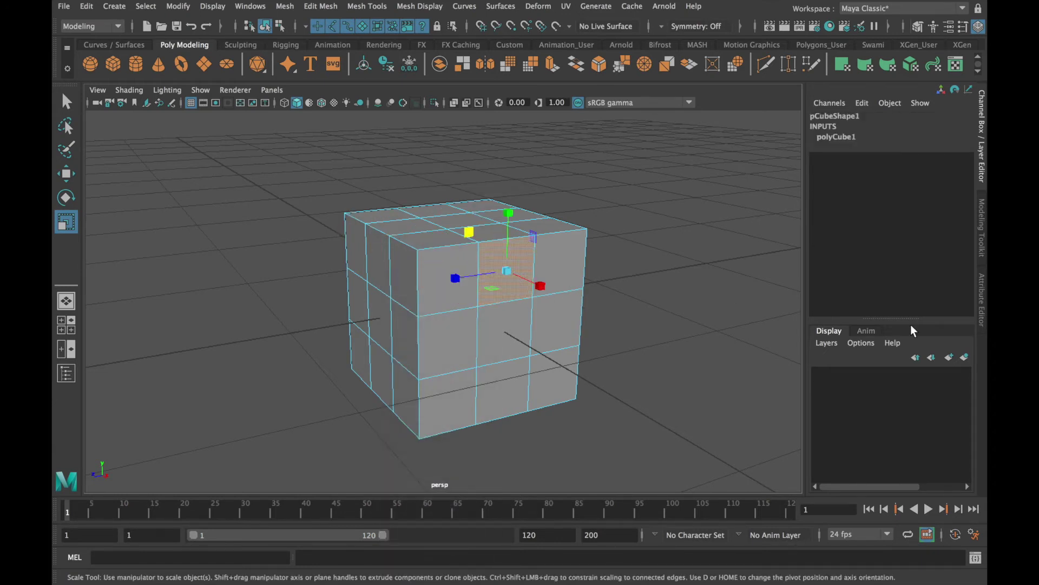
shift+click(436, 272)
shift+click(452, 339)
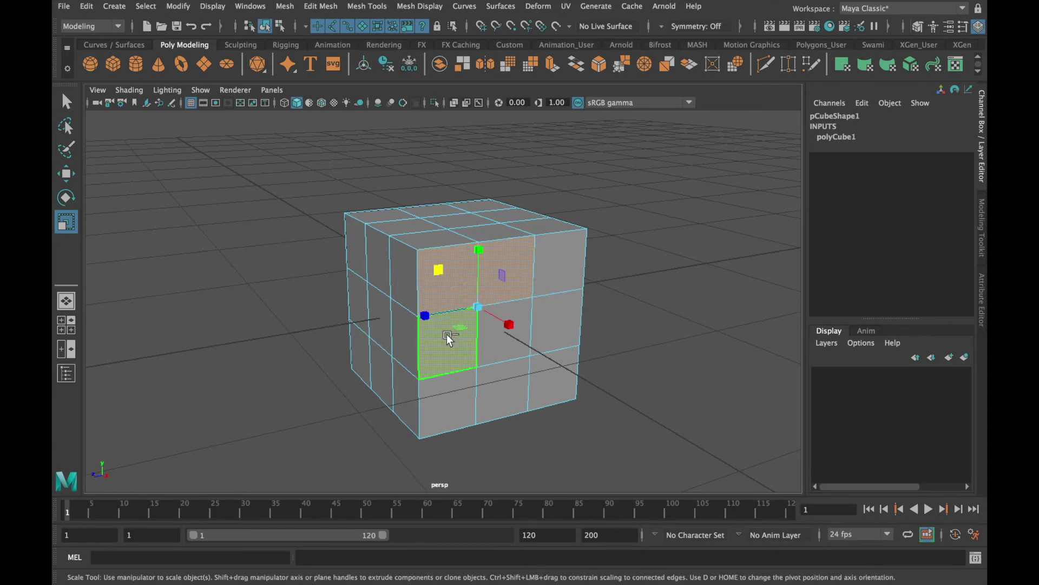
shift+click(452, 389)
shift+click(496, 396)
shift+click(545, 390)
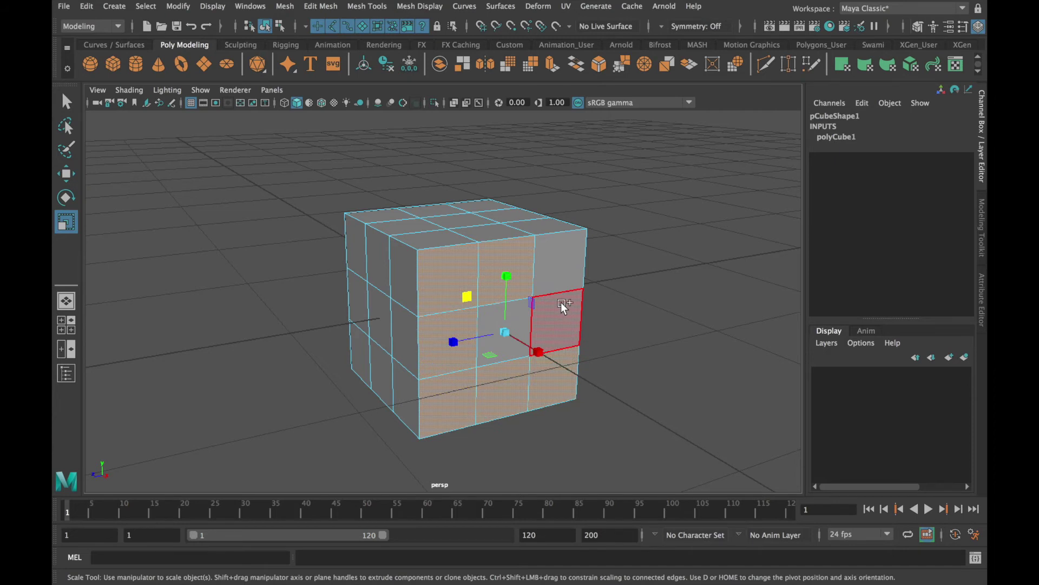
shift+click(563, 306)
shift+click(561, 268)
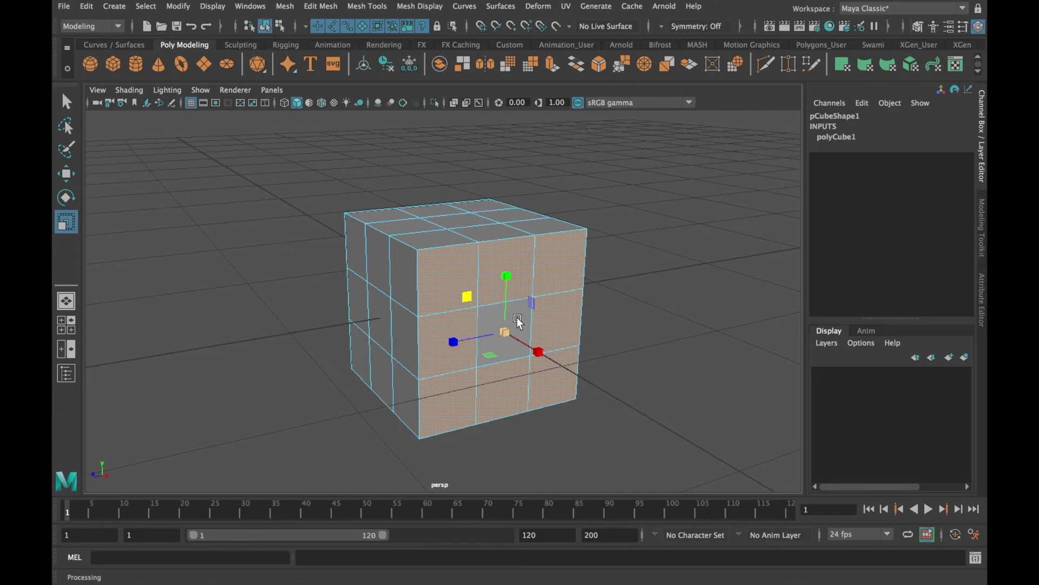
key(q)
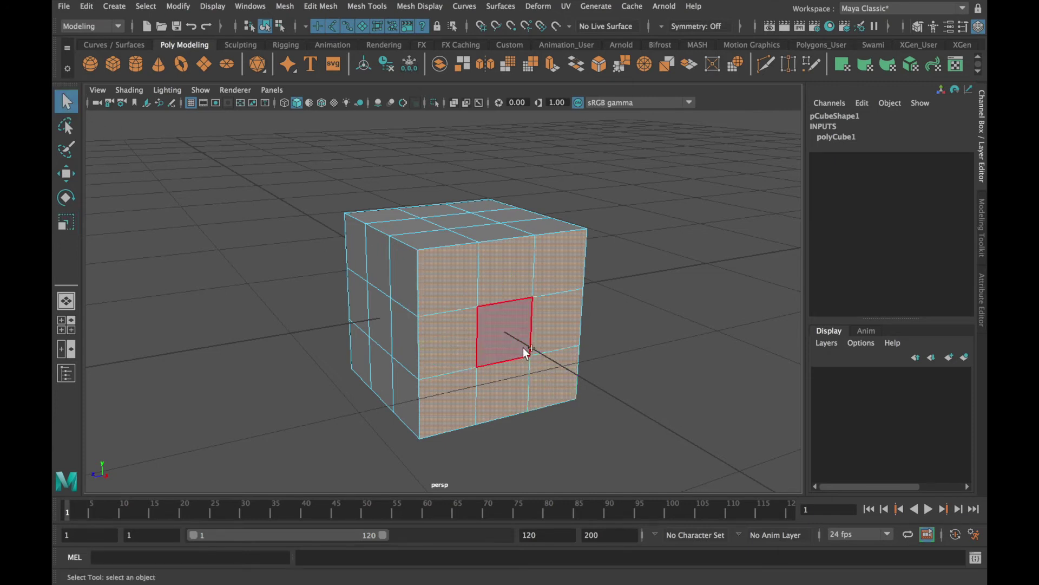
click(520, 347)
Step: Try moving the nine front faces in the YZ plane and rotating them, undoing each transform
key(w)
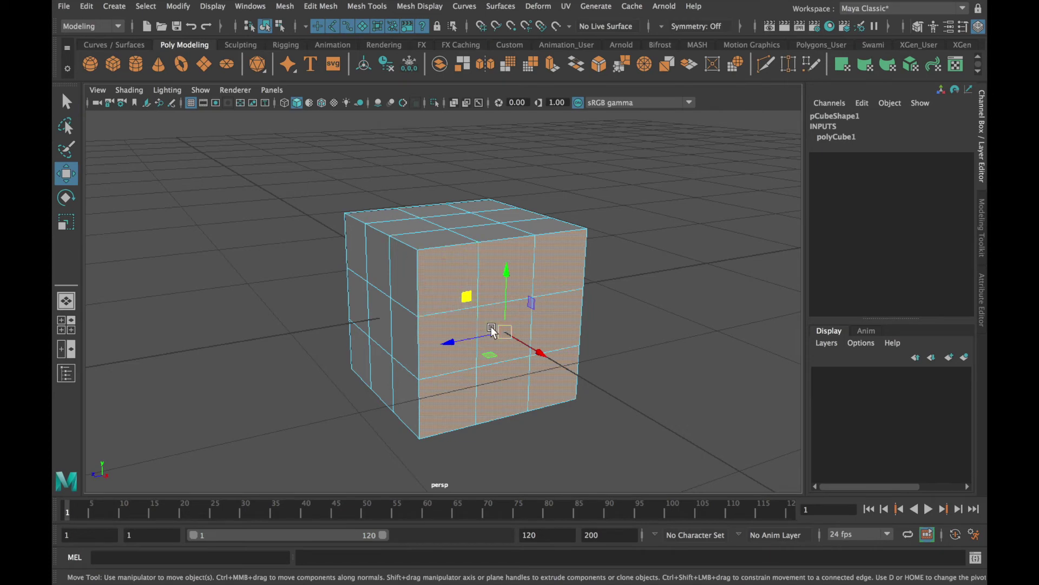
mouse_move(466, 297)
mouse_down()
mouse_move(497, 281)
mouse_move(487, 310)
mouse_move(457, 302)
mouse_move(466, 301)
mouse_up()
key(ctrl+z)
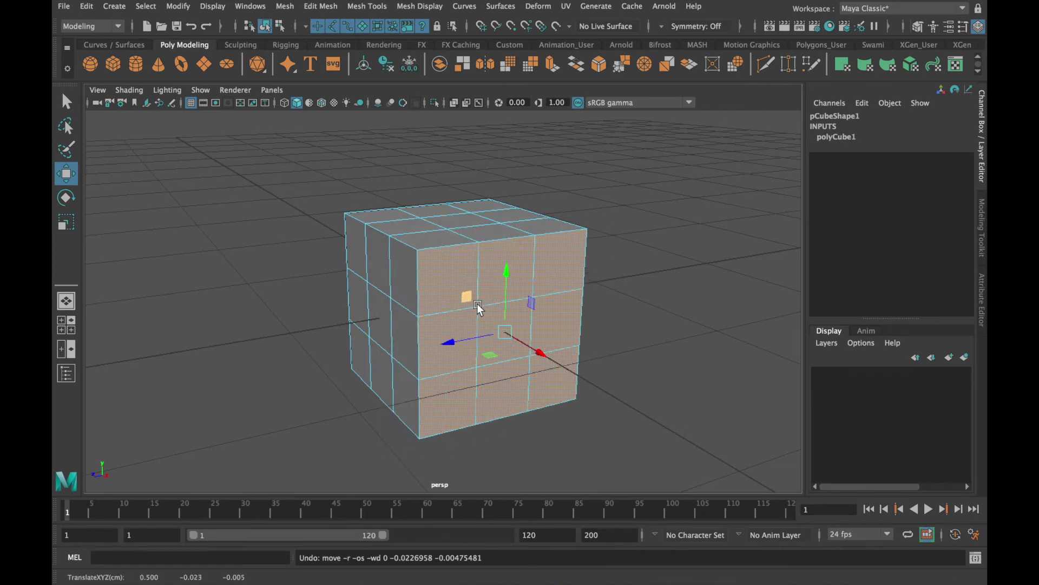
key(e)
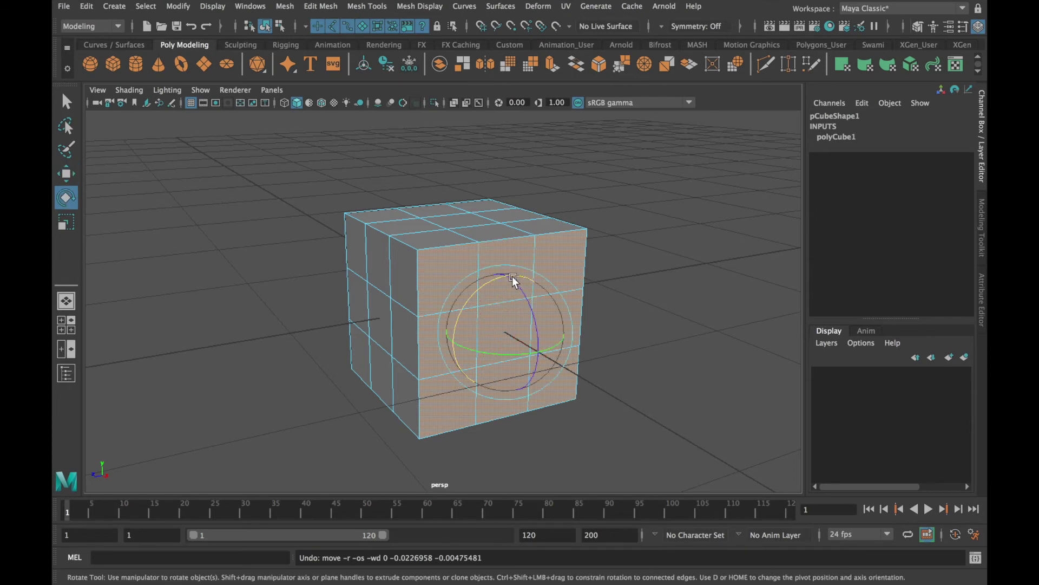
drag(496, 284, 467, 314)
key(ctrl+z)
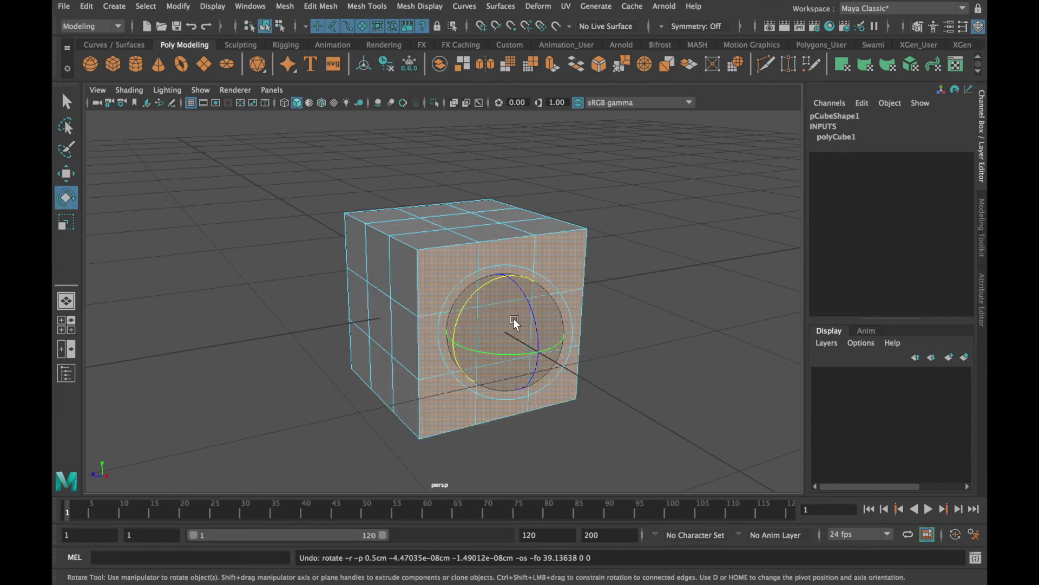
Step: Scale the selected front faces down uniformly into a small block at the centre of the cube's front
key(r)
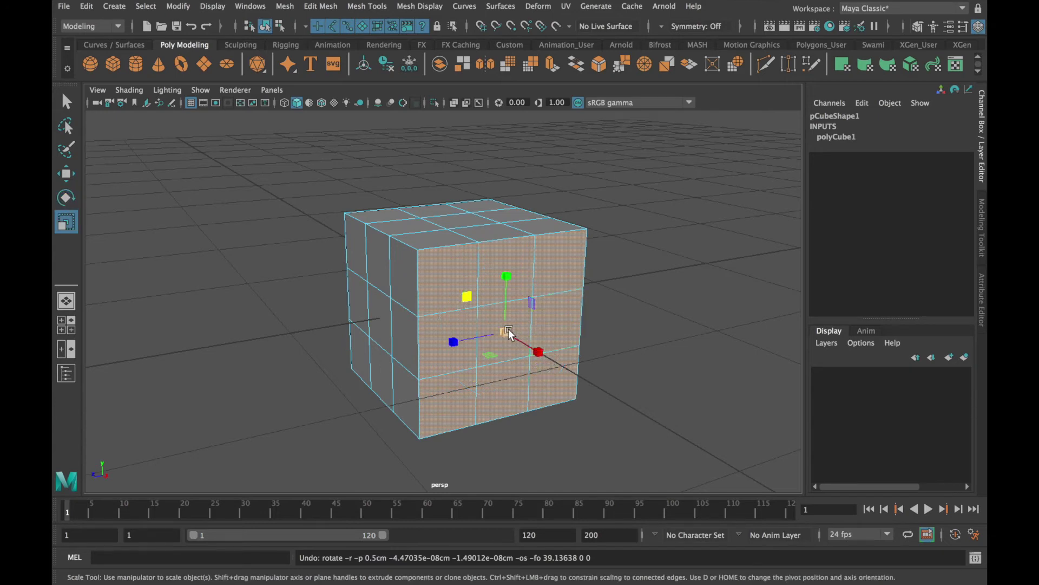
drag(509, 335, 430, 336)
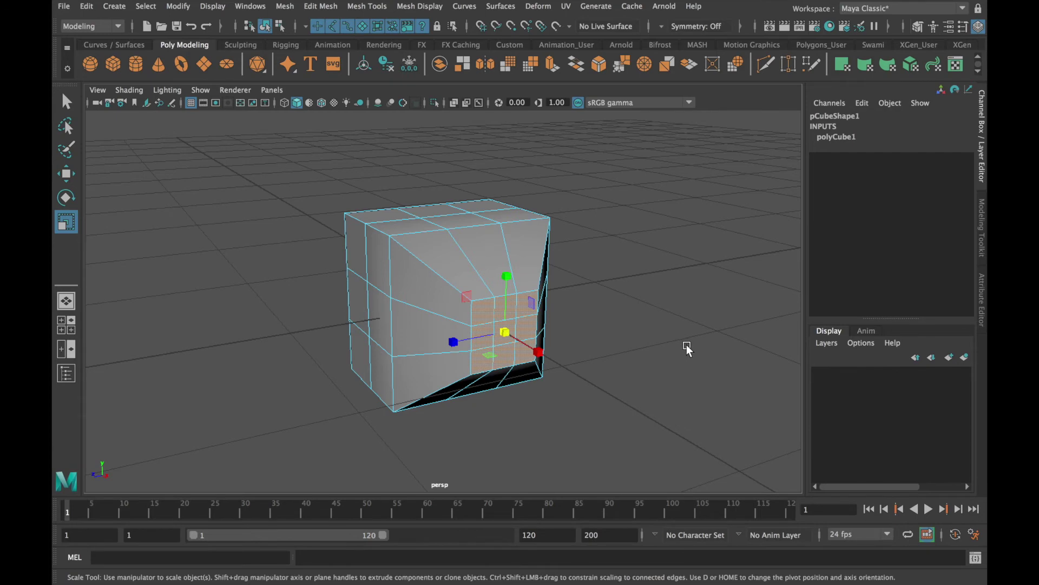
mouse_move(687, 348)
alt+mouse_down()
mouse_move(622, 332)
mouse_move(687, 332)
mouse_move(694, 344)
alt+mouse_up()
alt+right_drag(359, 352, 422, 357)
alt+middle_drag(422, 357, 427, 339)
alt+drag(427, 339, 429, 343)
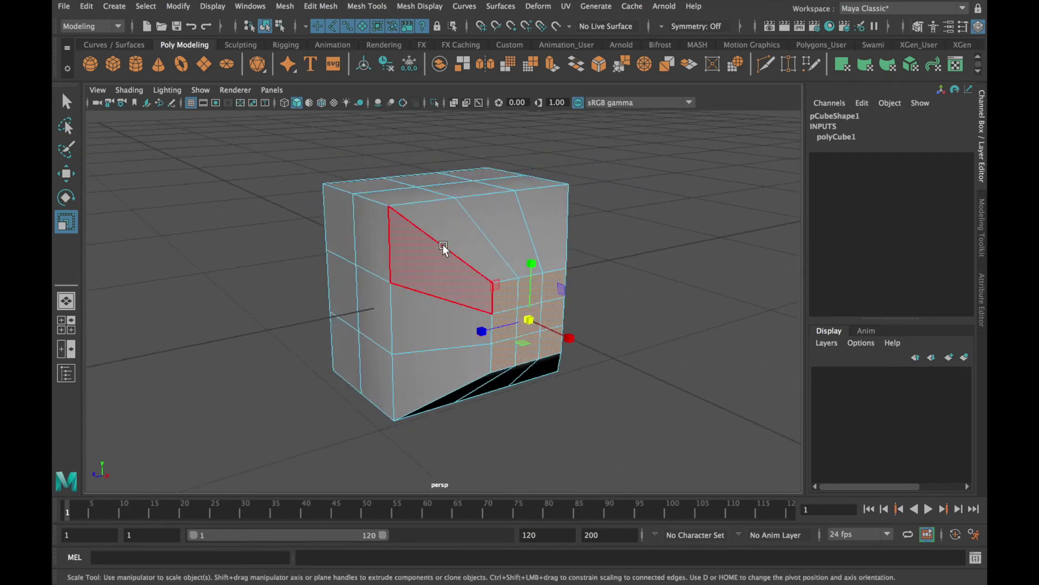
Step: Return the reshaped cube to object mode and move the whole object in the YZ plane
right_click(452, 234)
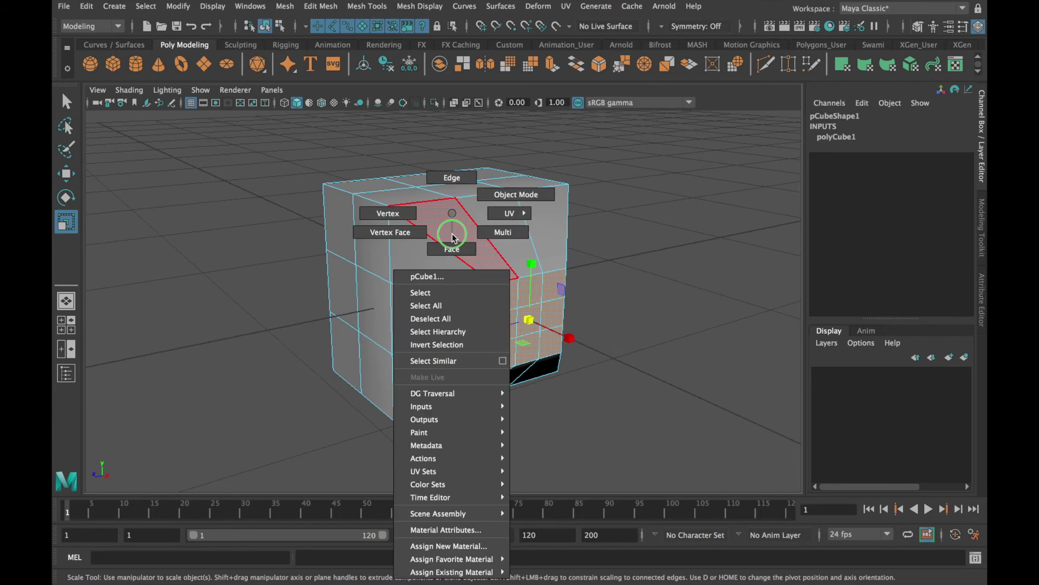
mouse_move(453, 234)
right_down()
mouse_move(460, 215)
mouse_move(490, 199)
right_up()
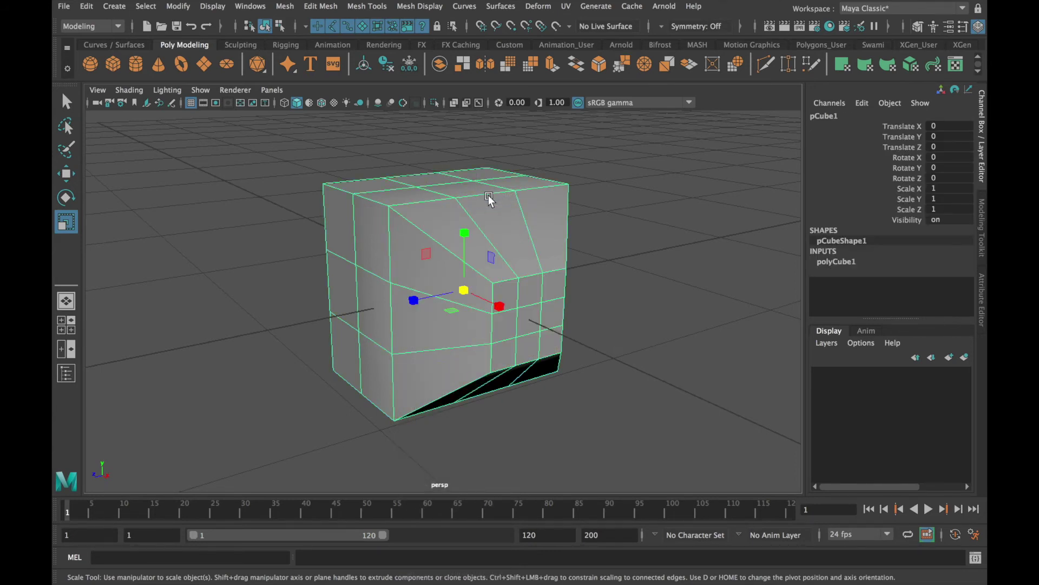
click(66, 173)
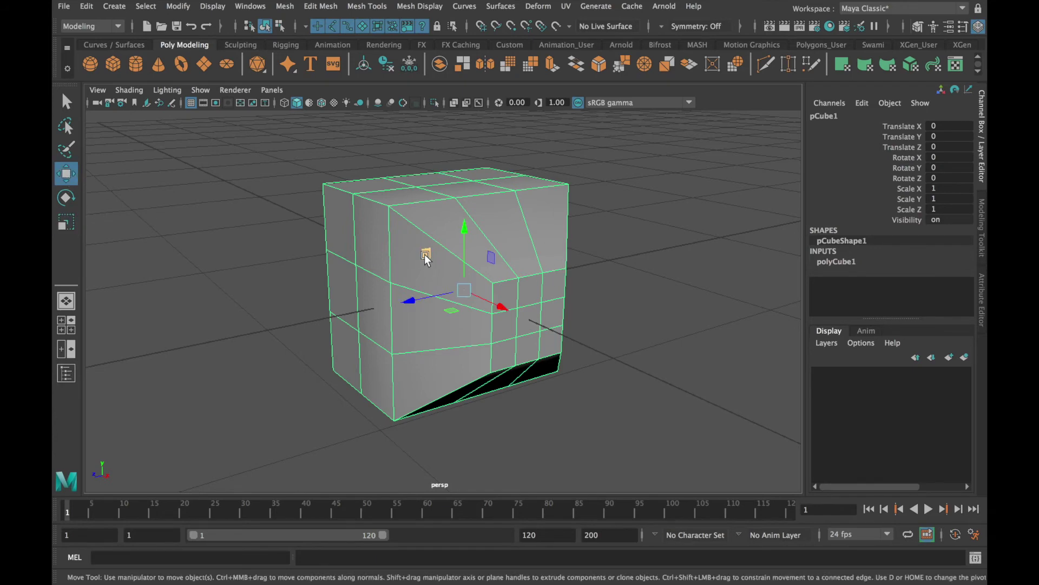
drag(426, 255, 364, 312)
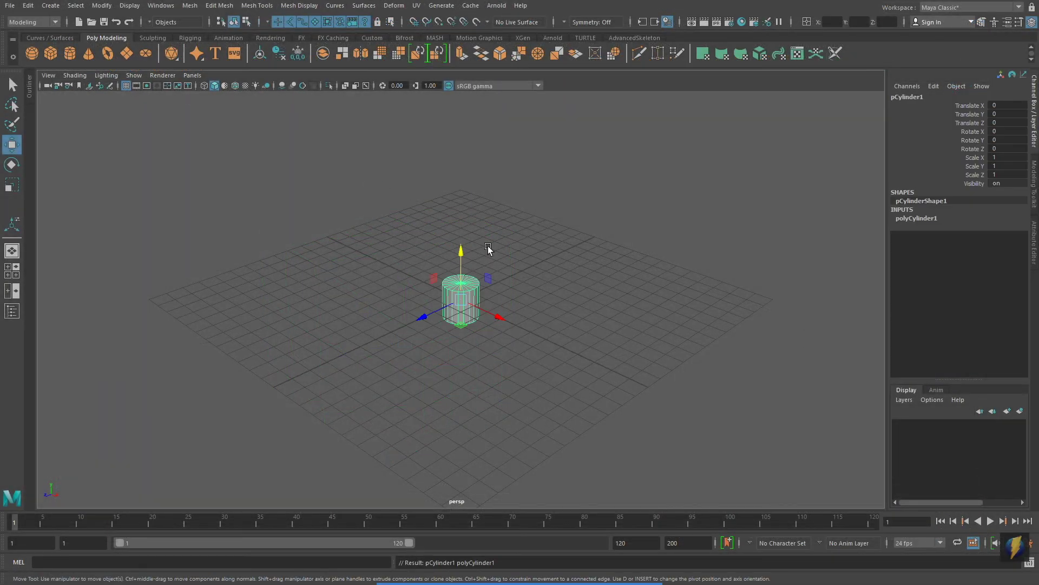
Step: Show the cylinder in the front view and set its height subdivisions to 24
key(space)
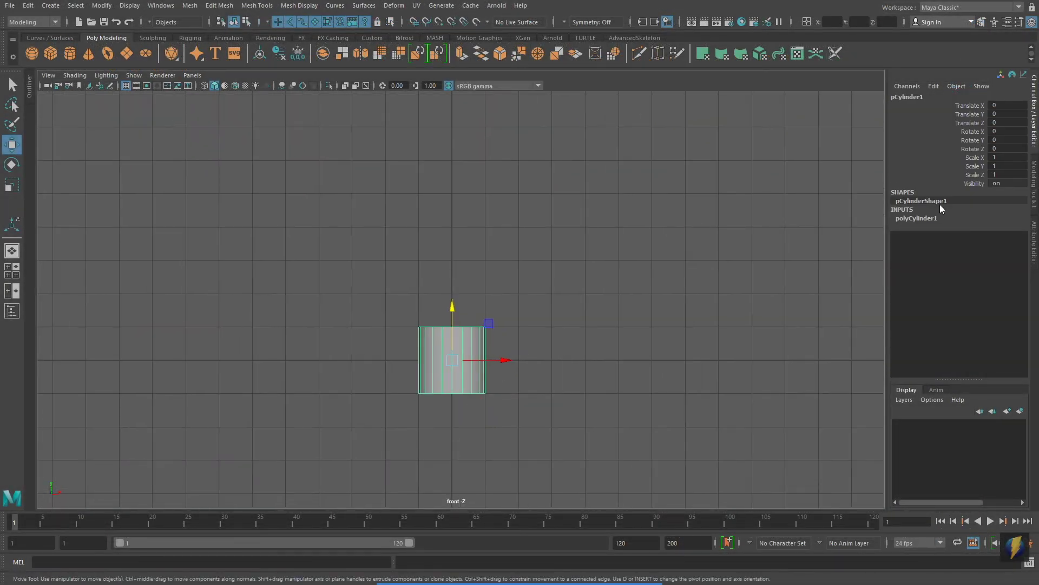
click(917, 218)
click(959, 252)
middle_drag(677, 272, 756, 272)
Step: Scale the cylinder uniformly to about 2.23 and stretch it vertically to a Y scale of about 6.293
click(11, 185)
drag(452, 360, 524, 362)
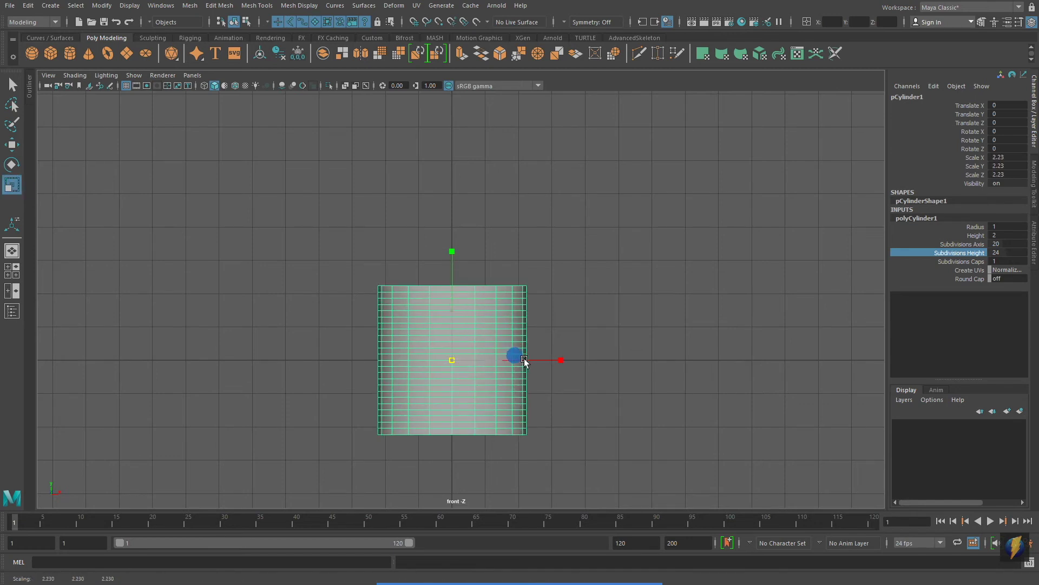
drag(452, 311, 437, 222)
scroll(424, 229, down, 3)
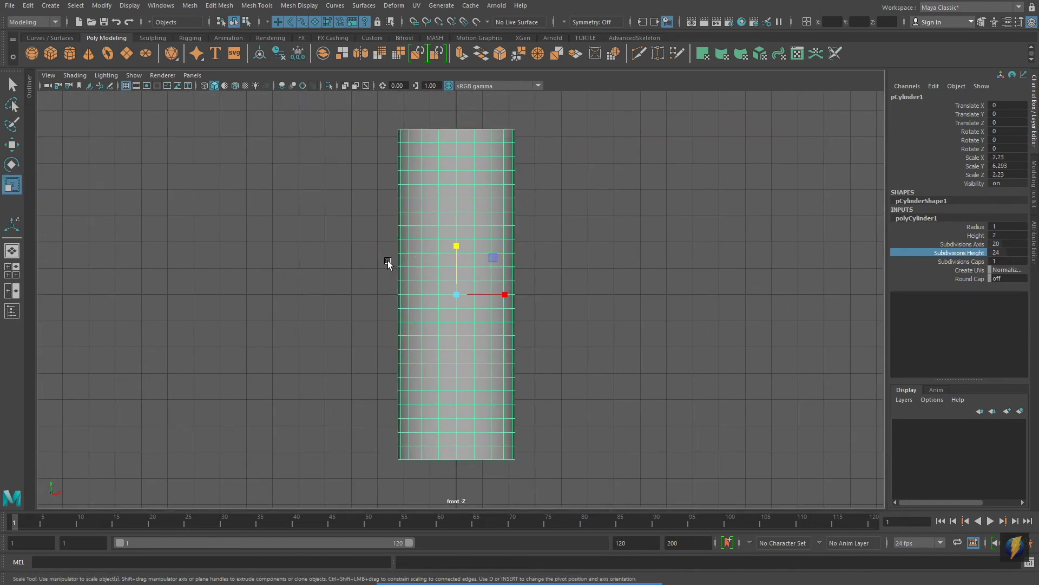
Step: Scale the cylinder's upper vertex rows inward to form a narrow bottle neck, adjusting its length, height and width
right_drag(438, 192, 407, 193)
drag(341, 102, 617, 284)
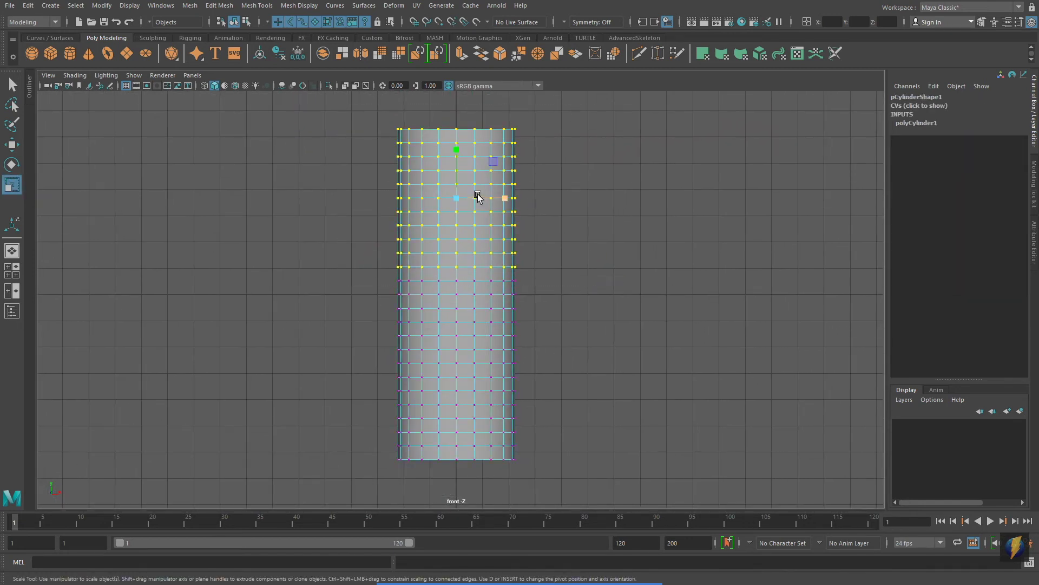
drag(456, 202, 375, 187)
drag(456, 150, 419, 18)
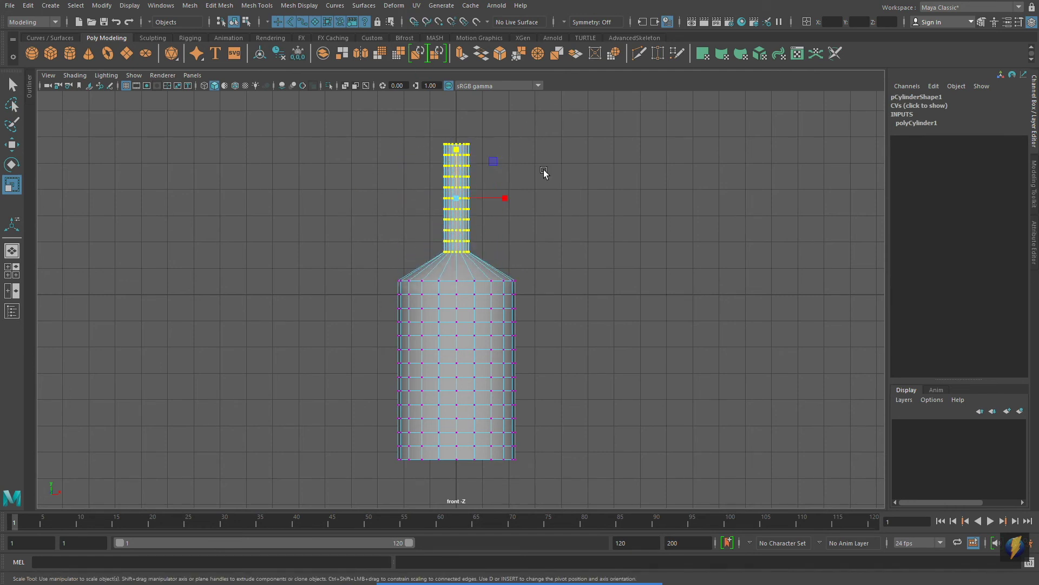
key(w)
drag(456, 144, 451, 134)
key(r)
drag(457, 187, 474, 189)
Step: Narrow the top vertex row of the bottle's body and raise it toward the base of the neck
scroll(614, 289, up, 3)
drag(612, 278, 308, 243)
drag(461, 271, 388, 262)
key(w)
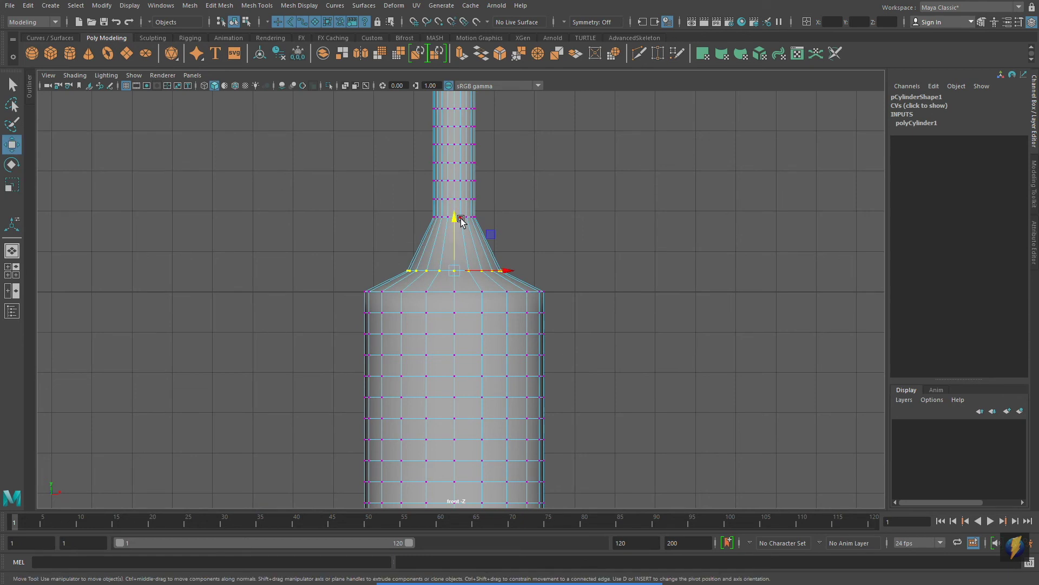
drag(458, 222, 451, 183)
Step: Raise the next three vertex rows of the bottle's body toward the neck
drag(563, 345, 320, 275)
drag(454, 261, 454, 239)
key(r)
key(w)
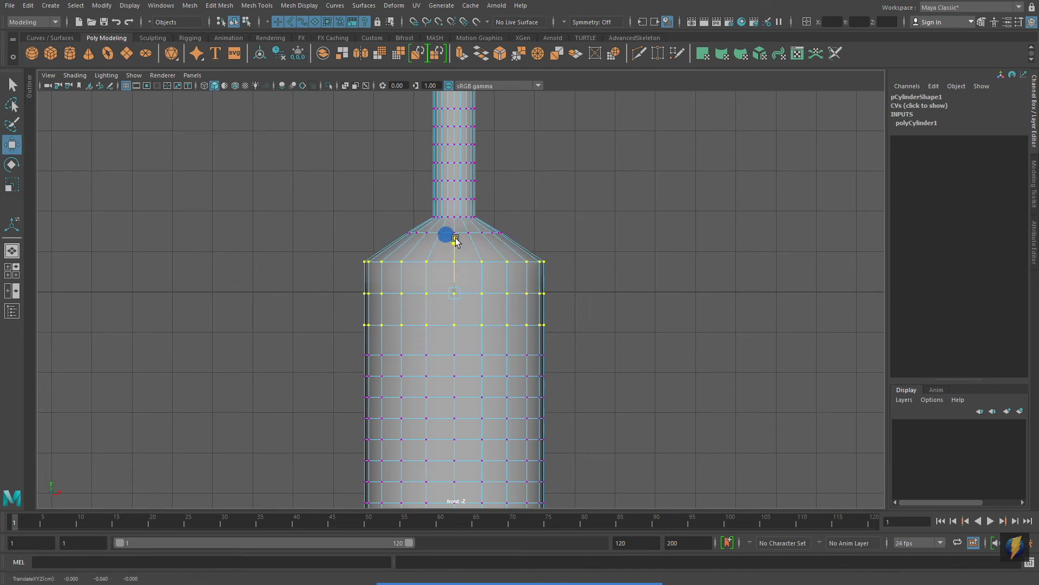
Step: Scale in the two upper vertex rows of the bottle's body to round the shoulder
drag(563, 275, 316, 253)
key(r)
drag(458, 260, 433, 253)
drag(316, 281, 613, 301)
drag(461, 293, 456, 291)
Step: Widen the vertex row where the bottle's neck meets the shoulder to smooth the transition
alt+right_drag(450, 290, 649, 271)
alt+middle_drag(407, 159, 432, 255)
drag(432, 255, 528, 287)
drag(476, 273, 488, 272)
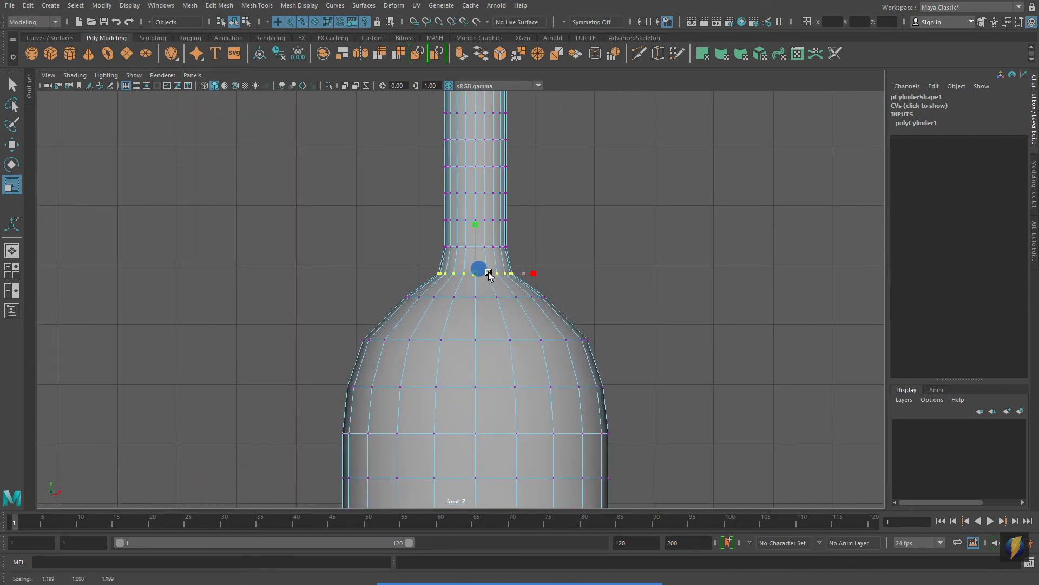
Step: Return the bottle to object mode, deselect it and view the finished shape in perspective
scroll(479, 236, down, 6)
right_drag(480, 236, 536, 204)
click(540, 203)
key(space)
key(space)
alt+drag(624, 334, 545, 325)
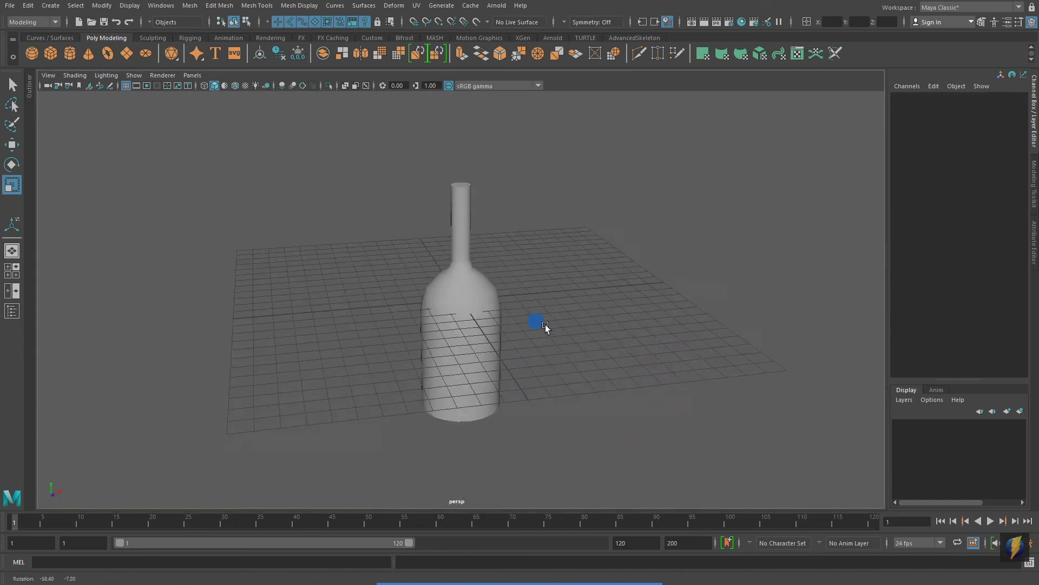
alt+right_drag(433, 343, 597, 352)
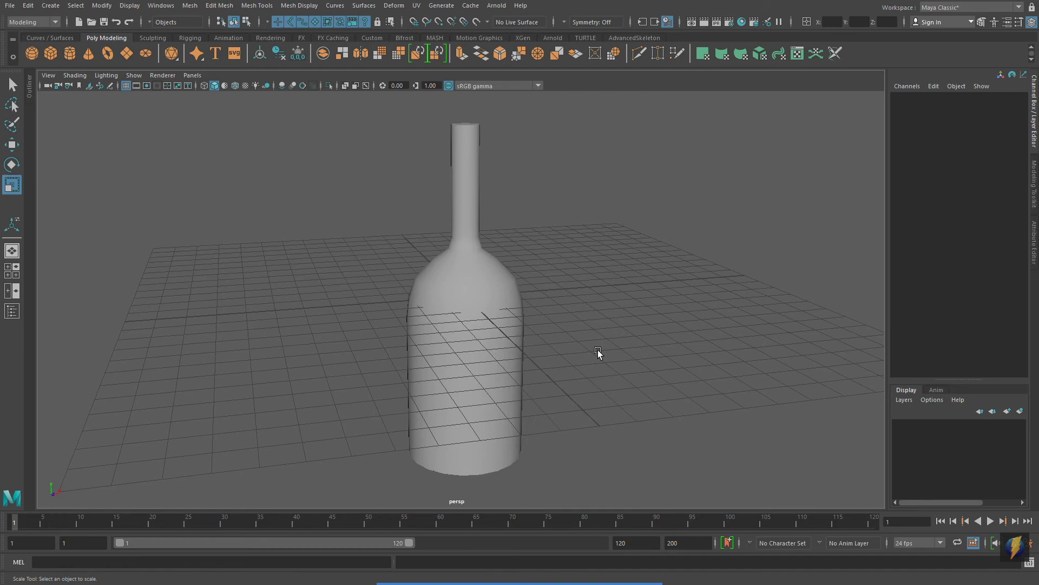
Step: Flatten the sphere's bottom vertex rows into a flat base in the front view
key(space)
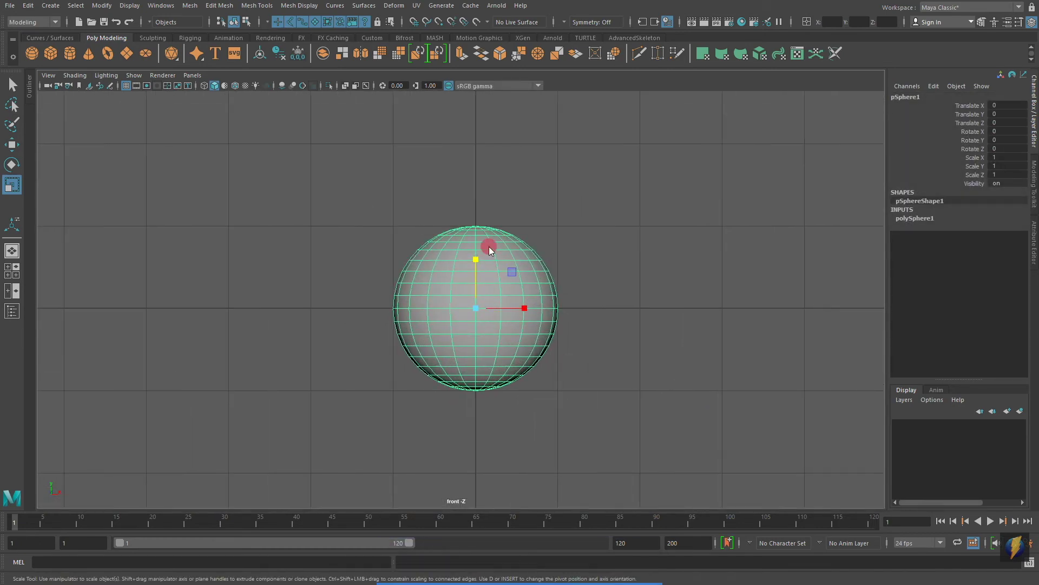
right_drag(490, 249, 428, 249)
drag(362, 425, 638, 366)
mouse_move(475, 327)
mouse_down()
mouse_move(476, 377)
mouse_move(475, 313)
mouse_up()
key(w)
alt+middle_drag(498, 274, 489, 301)
Step: Stretch the sphere's upper vertex rows upward into a tall tapering shape above the rounded body
drag(373, 233, 576, 293)
alt+middle_drag(576, 293, 569, 352)
drag(458, 277, 433, 32)
key(r)
key(w)
drag(458, 180, 453, 210)
scroll(531, 225, up, 2)
alt+middle_drag(531, 226, 530, 173)
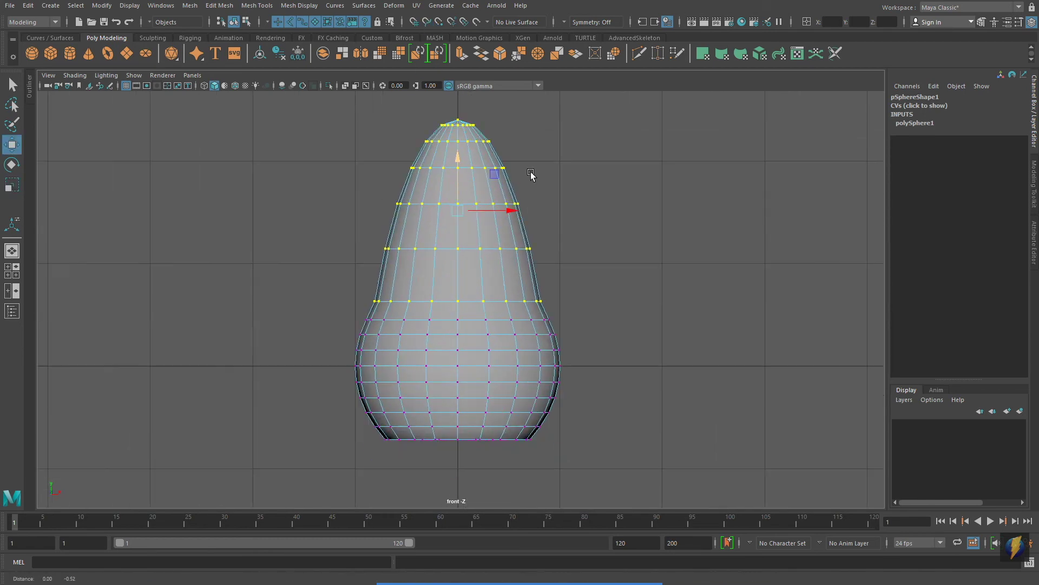
Step: Narrow the second-lowest row of the stretched section into a vase neck and lower it toward the body
drag(317, 214, 588, 281)
key(r)
drag(458, 247, 389, 247)
key(w)
drag(459, 200, 458, 222)
Step: Narrow the vertex row just below the vase neck slightly and adjust its height
drag(350, 293, 611, 317)
key(r)
drag(461, 300, 443, 300)
key(w)
drag(458, 254, 458, 249)
Step: Lower the vertex row directly above the vase neck and adjust its width to start the flare
drag(380, 195, 539, 216)
key(r)
mouse_move(457, 202)
mouse_down()
mouse_move(437, 199)
mouse_move(458, 200)
mouse_up()
key(w)
drag(458, 162, 459, 207)
key(r)
drag(458, 246, 448, 246)
Step: Widen the following vertex row and lower it close to the neck to flare the vase's mouth
drag(364, 139, 524, 200)
drag(458, 165, 490, 166)
key(w)
drag(459, 113, 480, 178)
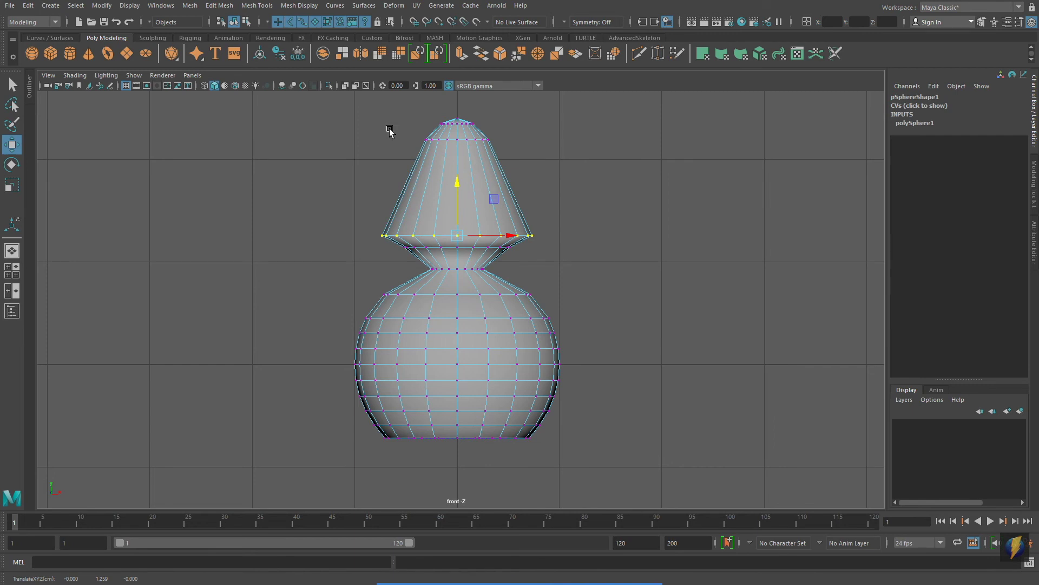
Step: Shape the next vertex row into the vase's wide rim and lower the remaining top vertices inside the opening
drag(389, 131, 526, 156)
drag(457, 139, 528, 223)
key(r)
drag(409, 176, 514, 205)
key(w)
drag(459, 145, 464, 165)
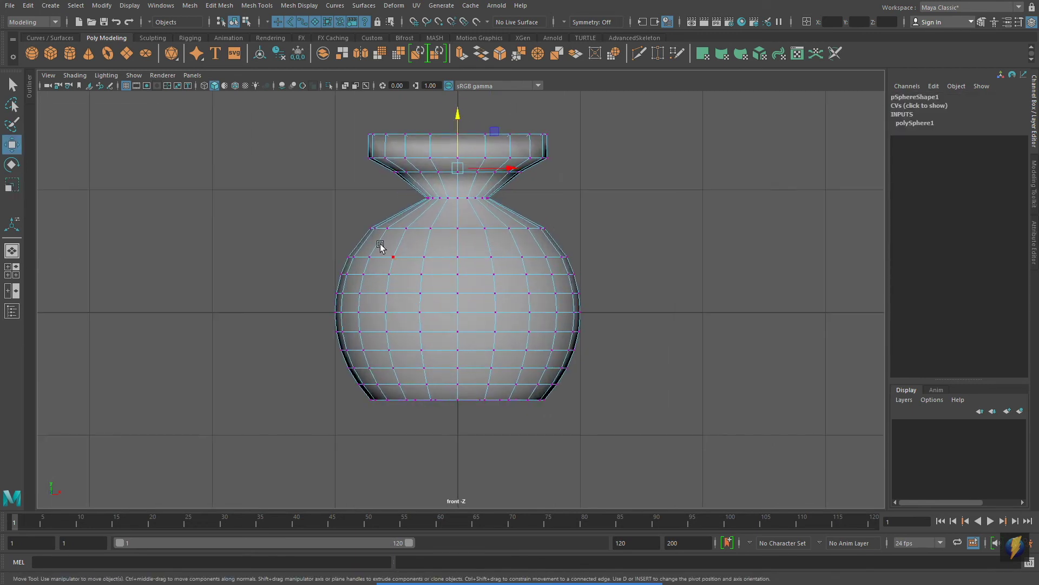
Step: Narrow the vertex row just below the neck to the neck's width and raise it to form a straight neck section
alt+middle_drag(380, 245, 374, 277)
drag(322, 246, 558, 273)
key(r)
drag(451, 259, 401, 255)
key(w)
drag(451, 209, 449, 197)
key(r)
drag(452, 247, 394, 252)
Step: Narrow the following vertex row and raise it toward the neck to form the vase's shoulder
drag(313, 269, 580, 299)
drag(450, 288, 413, 285)
key(w)
drag(449, 239, 447, 214)
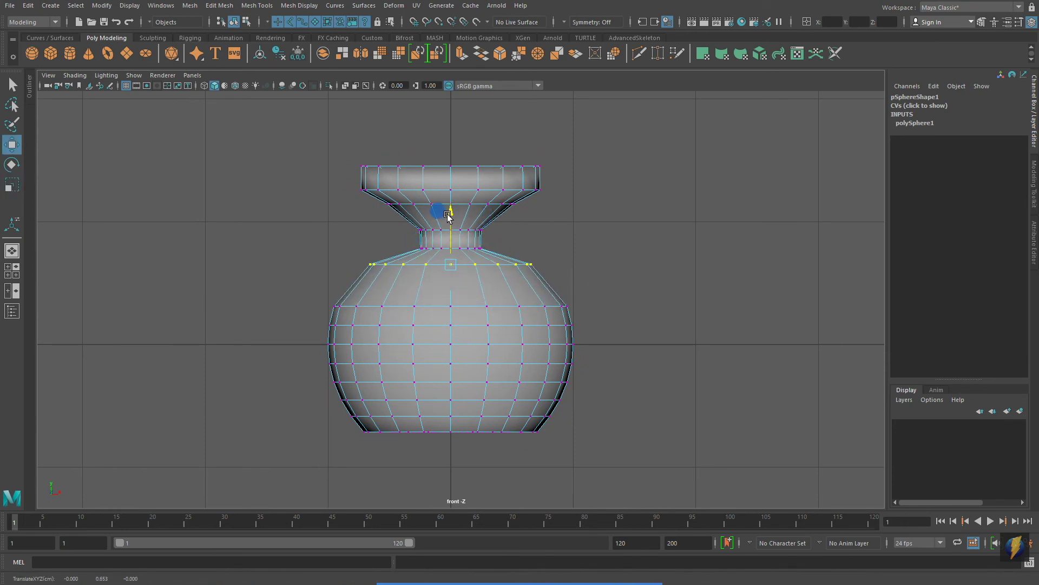
Step: Raise the two vertex rows under the shoulder, narrowing the upper one slightly, to round the vase's upper body
drag(319, 294, 582, 317)
drag(452, 256, 453, 236)
key(r)
drag(451, 287, 436, 287)
drag(306, 315, 647, 332)
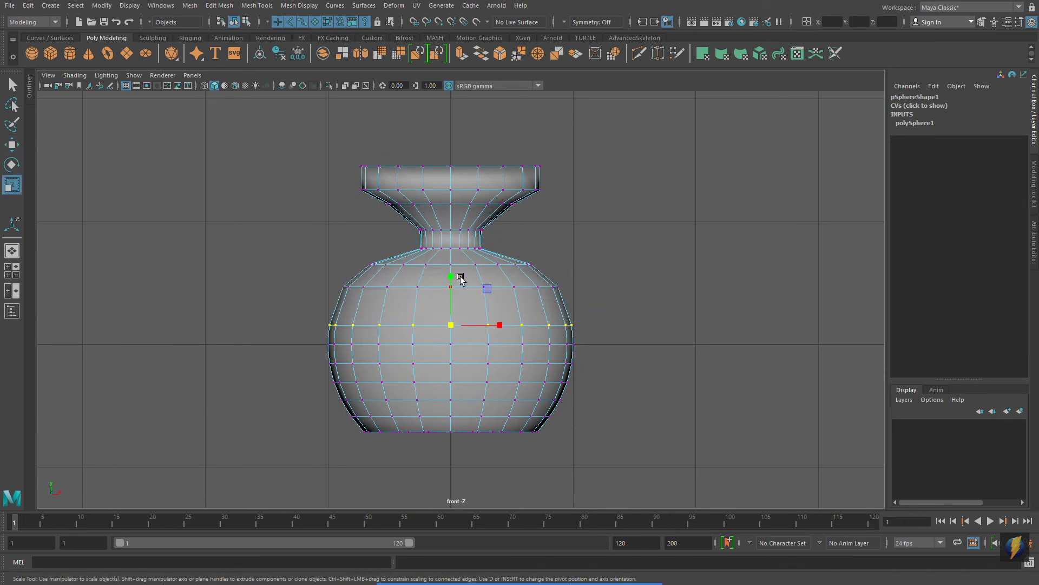
key(w)
drag(451, 273, 448, 262)
Step: Select the neck's two vertex rows and adjust their height between the shoulder and the flared mouth
drag(402, 219, 498, 257)
key(r)
mouse_move(451, 191)
mouse_down()
mouse_move(450, 208)
mouse_move(449, 179)
mouse_up()
key(w)
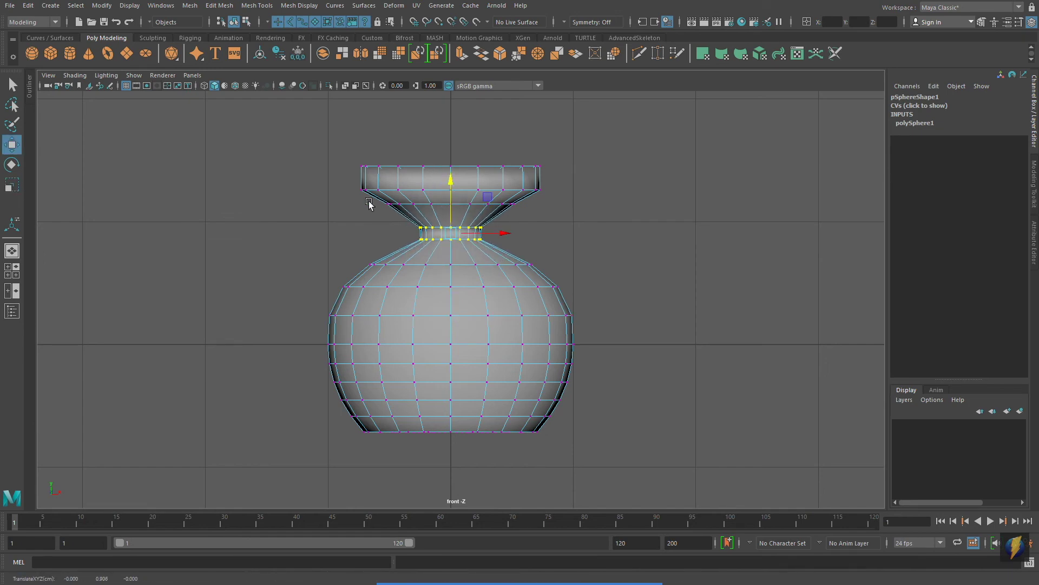
Step: Lower and narrow the vertex row just above the neck, and lower the vase's top rim slightly
drag(369, 201, 533, 212)
drag(452, 154, 453, 161)
key(r)
drag(452, 213, 427, 213)
drag(339, 138, 558, 172)
key(w)
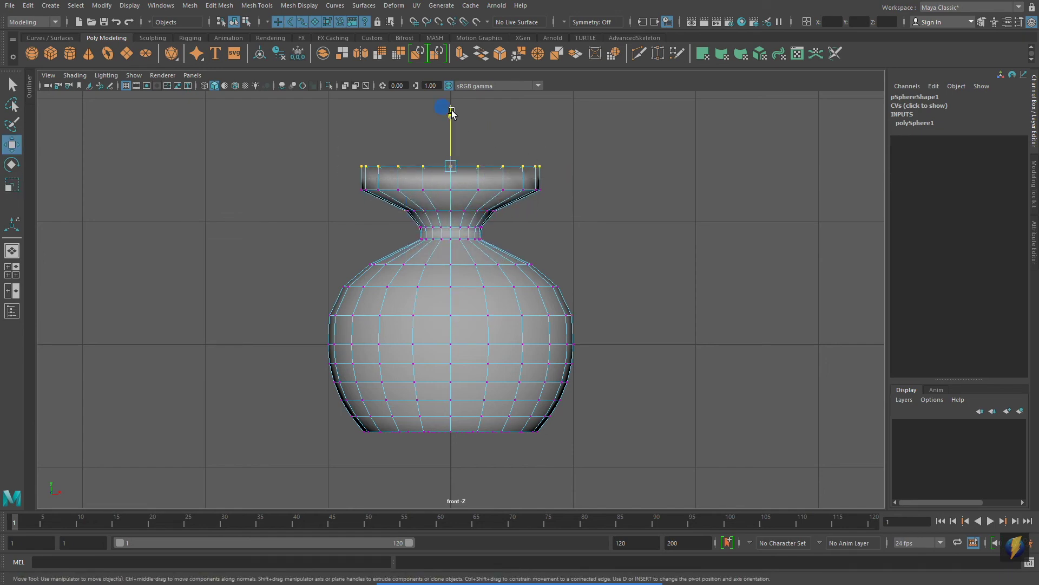
drag(452, 111, 452, 119)
Step: Examine the finished vase up close in the perspective view with nothing selected
key(space)
key(space)
alt+right_drag(401, 343, 536, 260)
click(650, 292)
mouse_move(650, 298)
alt+mouse_down()
mouse_move(507, 318)
mouse_move(642, 304)
alt+mouse_up()
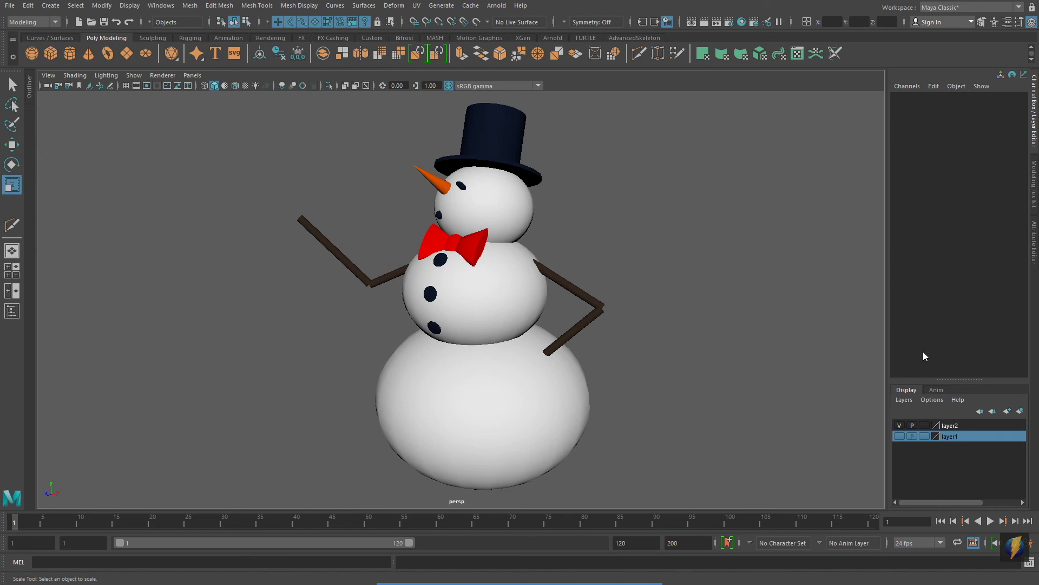
Step: Hide layer2 and show layer1 to swap the simple snowman for the reshaped version
click(899, 426)
click(899, 437)
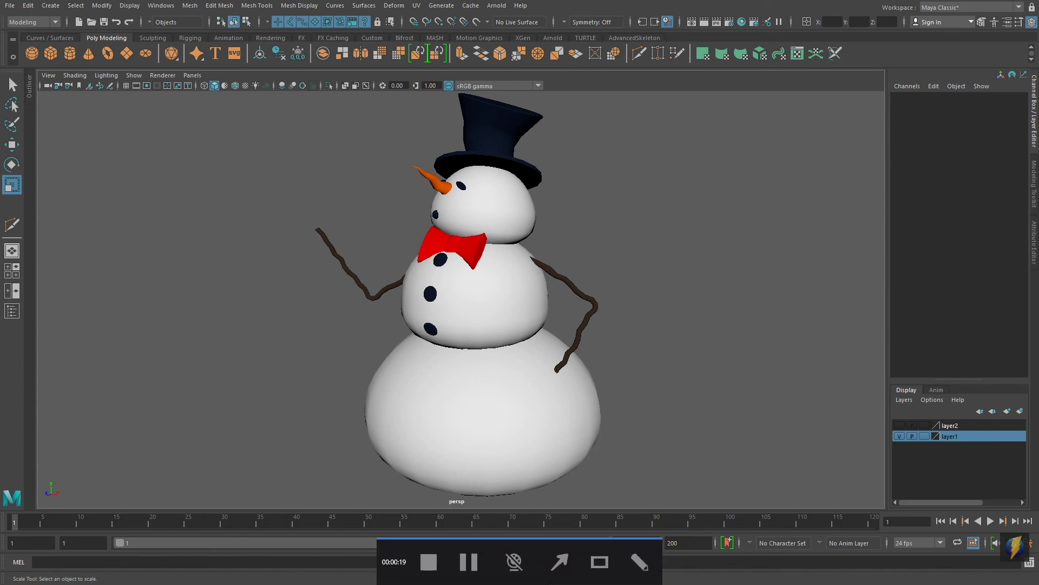
mouse_move(760, 391)
mouse_down()
mouse_move(697, 304)
mouse_move(533, 144)
mouse_up()
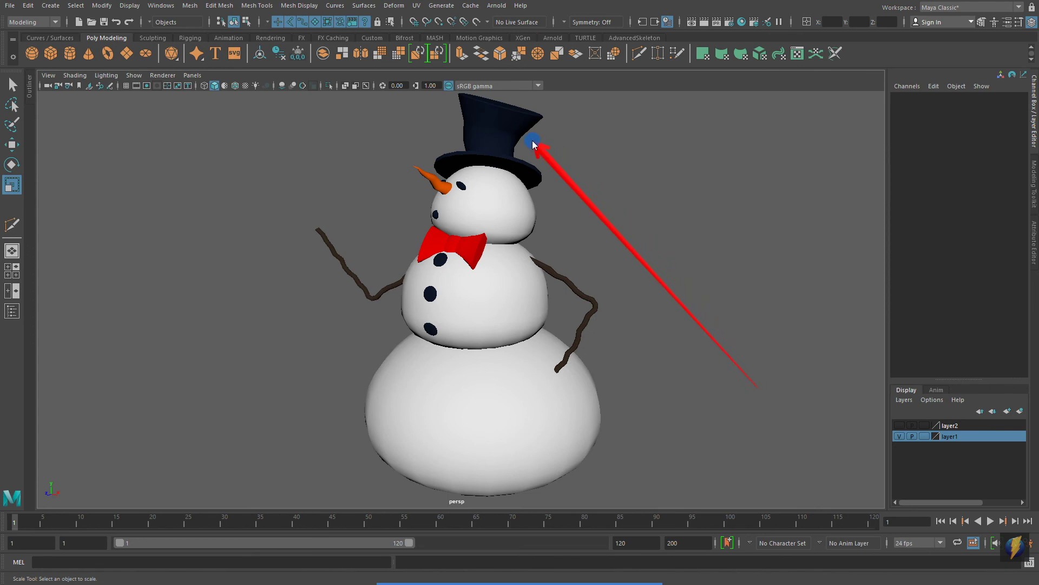
mouse_move(533, 143)
mouse_down()
mouse_move(558, 178)
mouse_move(478, 204)
mouse_move(453, 195)
mouse_up()
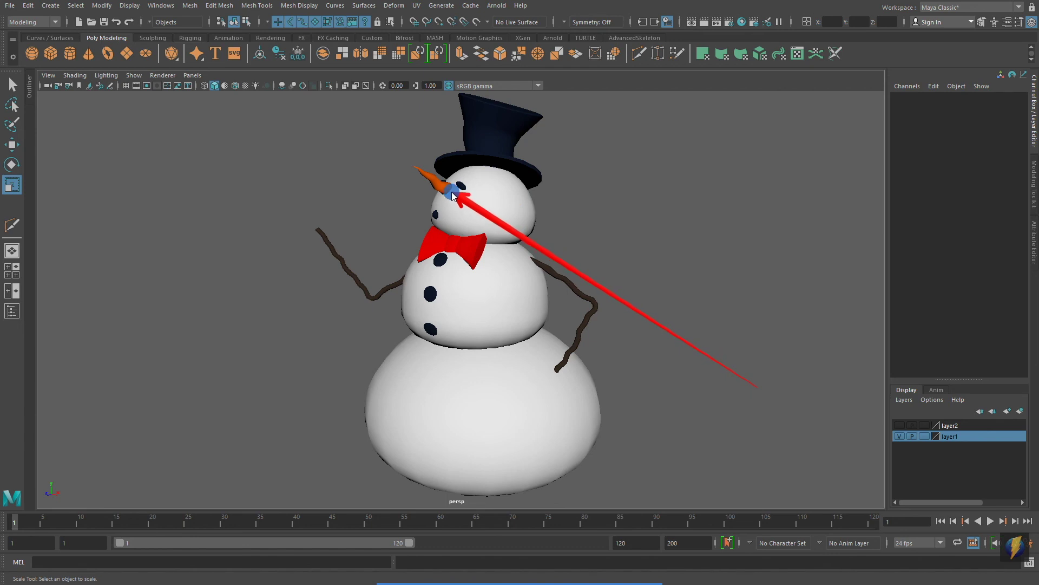
mouse_move(453, 194)
mouse_down()
mouse_move(608, 242)
mouse_move(615, 316)
mouse_move(588, 324)
mouse_up()
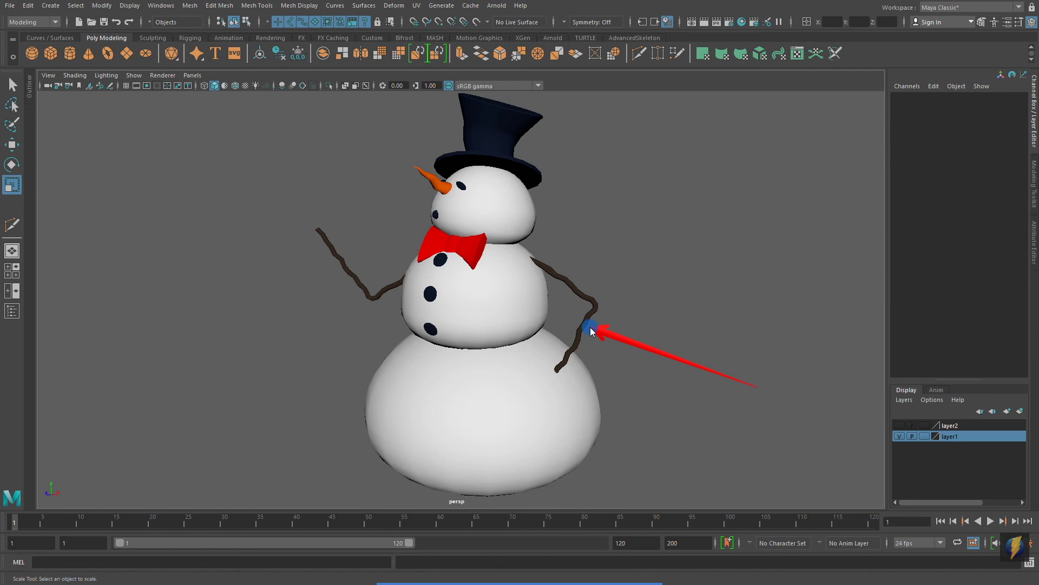
mouse_move(592, 331)
mouse_down()
mouse_move(604, 323)
mouse_move(539, 222)
mouse_move(575, 283)
mouse_move(556, 302)
mouse_move(610, 387)
mouse_move(605, 427)
mouse_up()
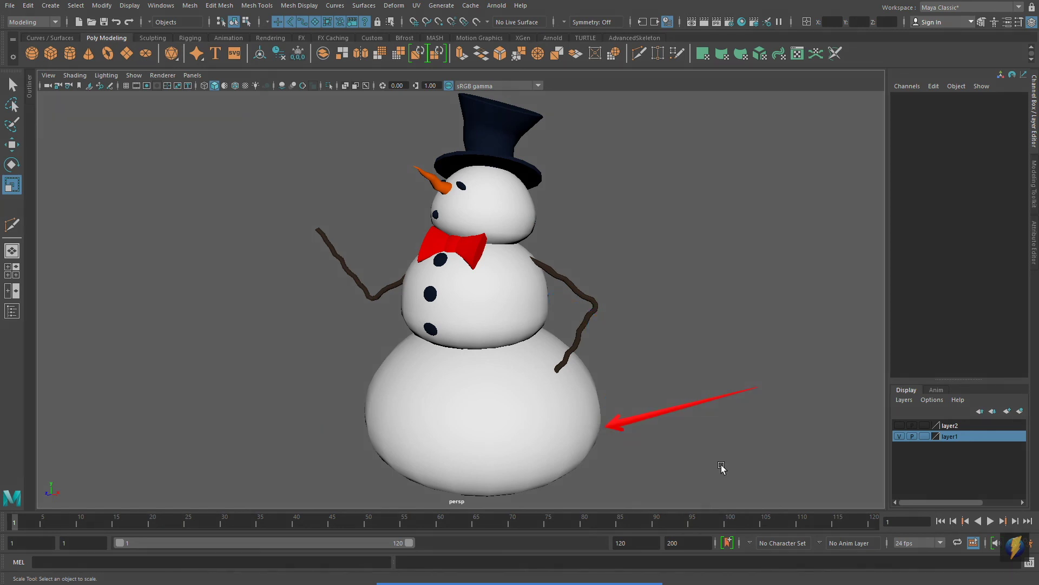